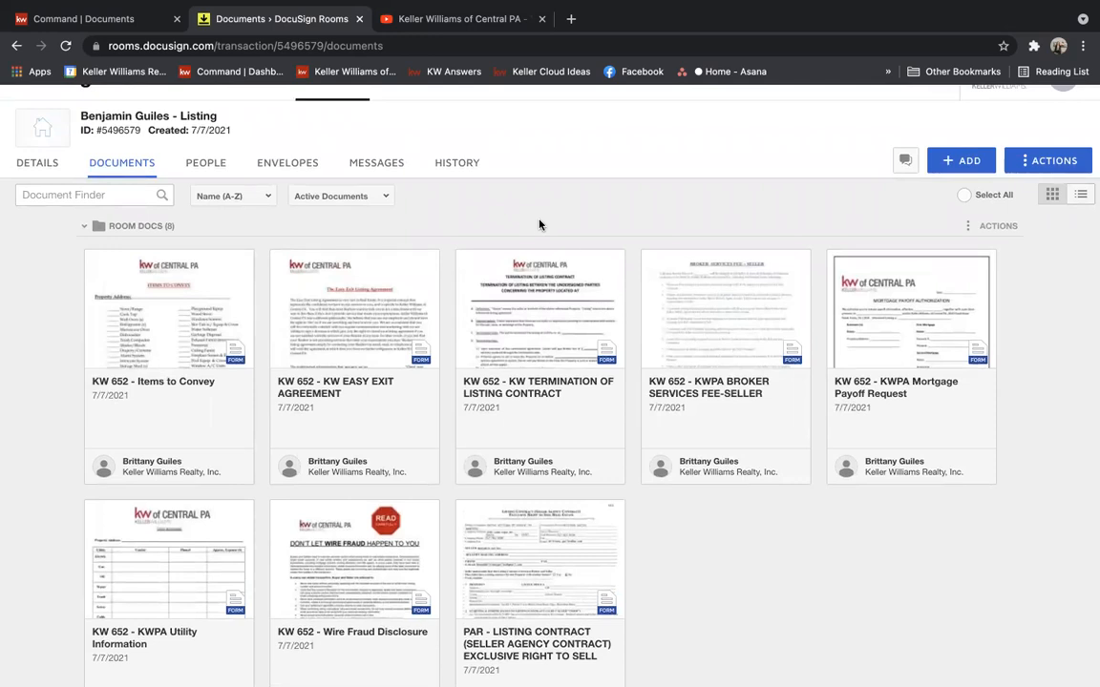
- Add the PAR - SELLERS PROPERTY DISCLOSURE STATEMENT from the Seller Forms group of DocuSign Forms to the room, finding it by searching for "seller"
{"action": "left_click", "coordinate": [955, 164]}
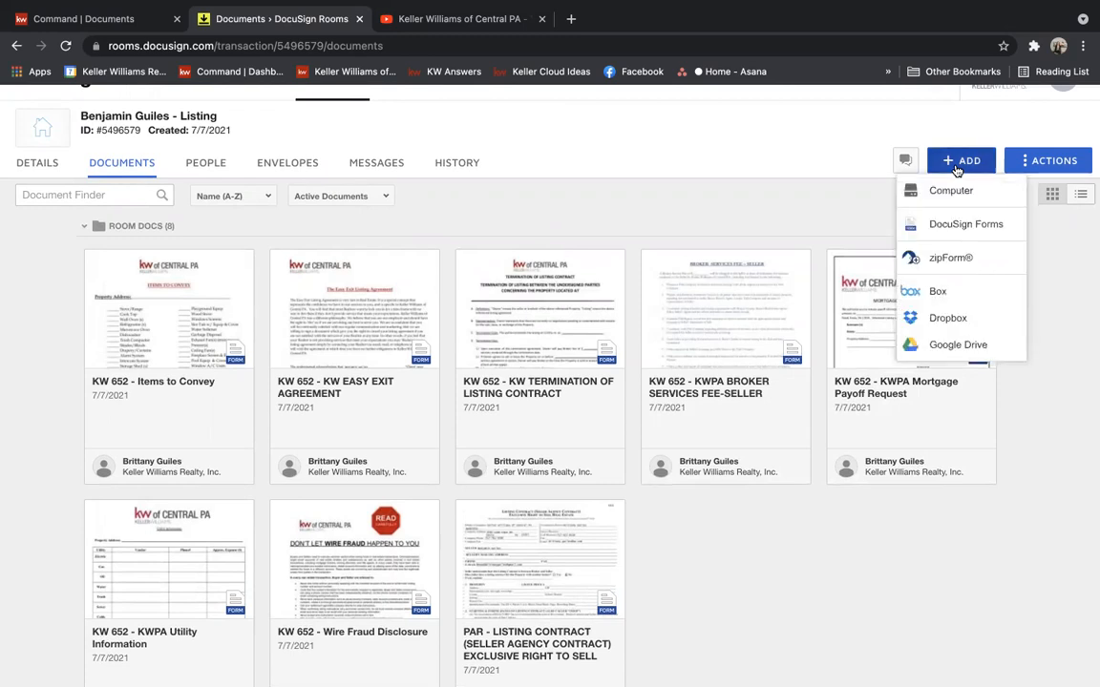
{"action": "left_click", "coordinate": [951, 228]}
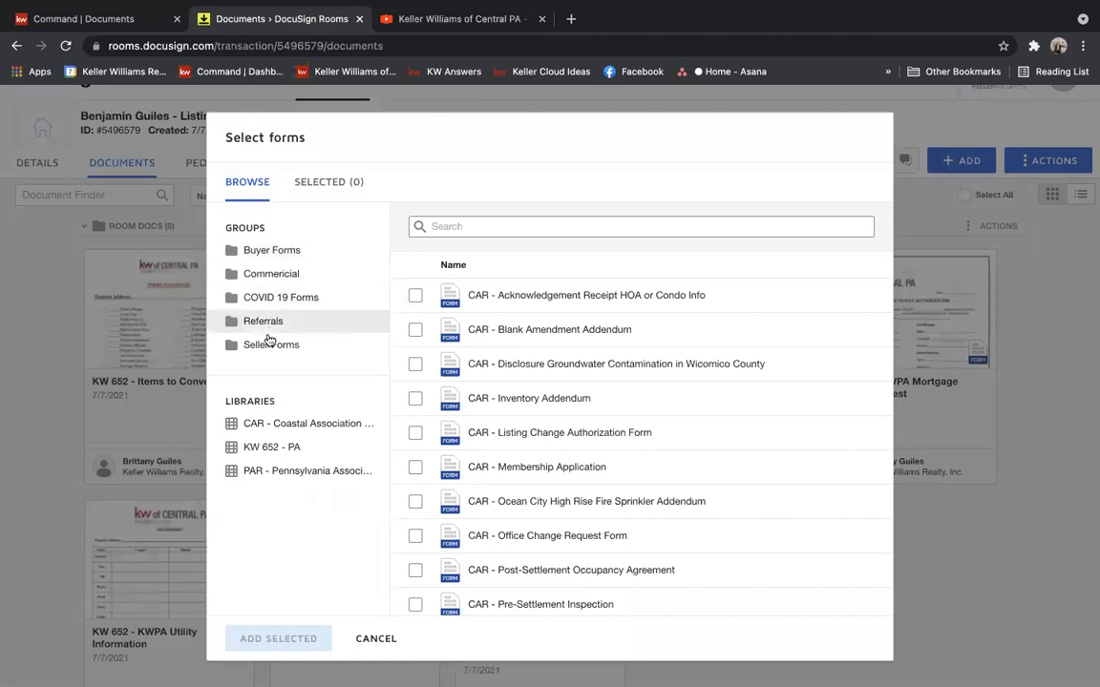
{"action": "left_click", "coordinate": [268, 345]}
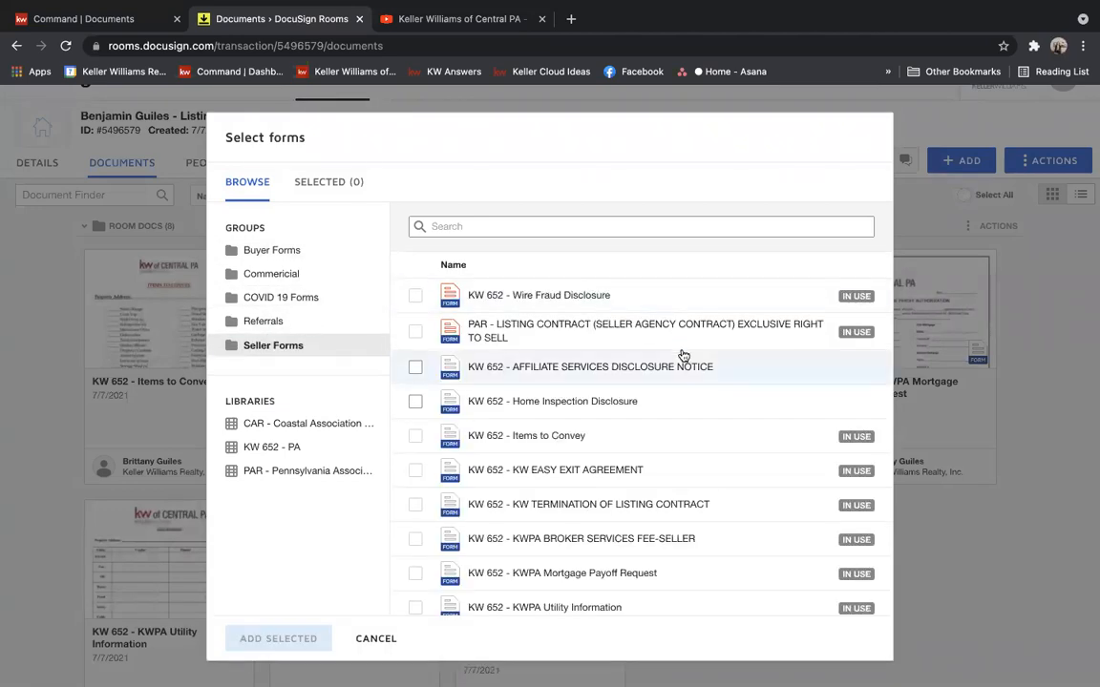
{"action": "left_click", "coordinate": [511, 225]}
{"action": "type", "text": "seller"}
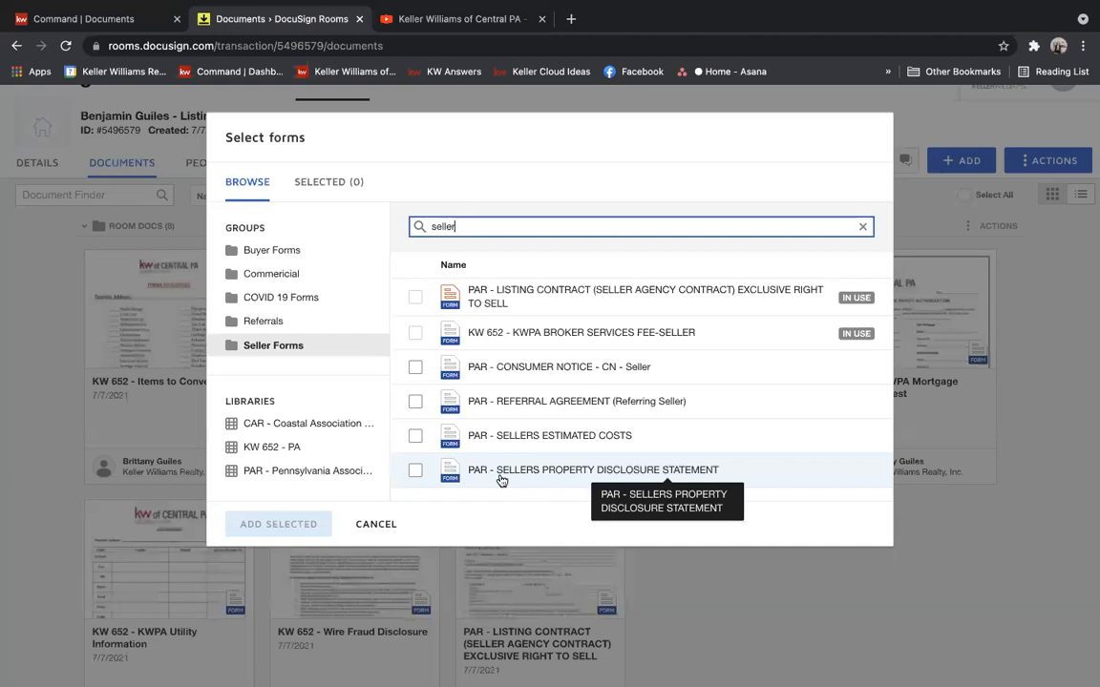
{"action": "left_click", "coordinate": [414, 474]}
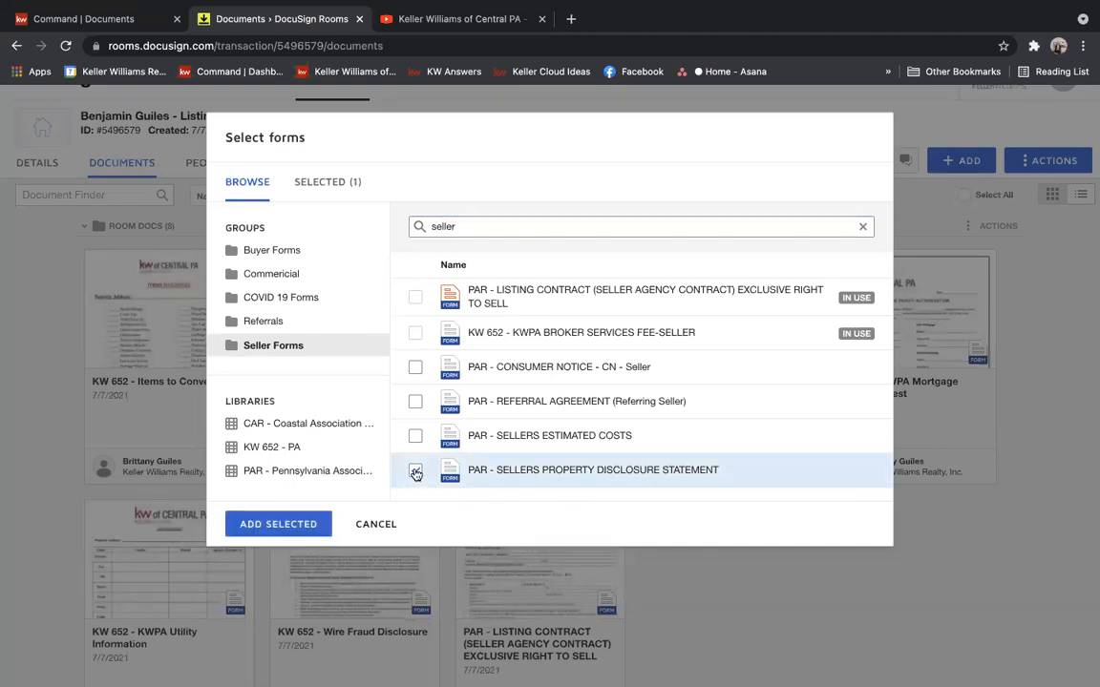
{"action": "left_click", "coordinate": [272, 524]}
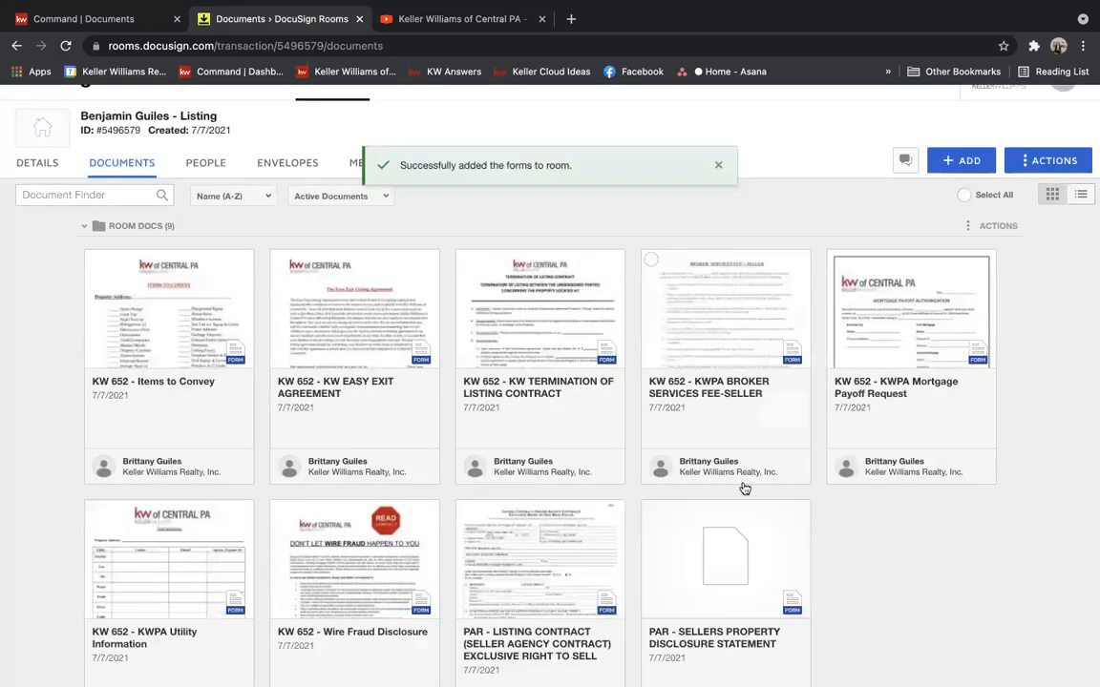
- Open the Sellers Property Disclosure Statement and examine its property and seller fields and the questions in Sections 1 to 4
{"action": "left_click", "coordinate": [724, 545]}
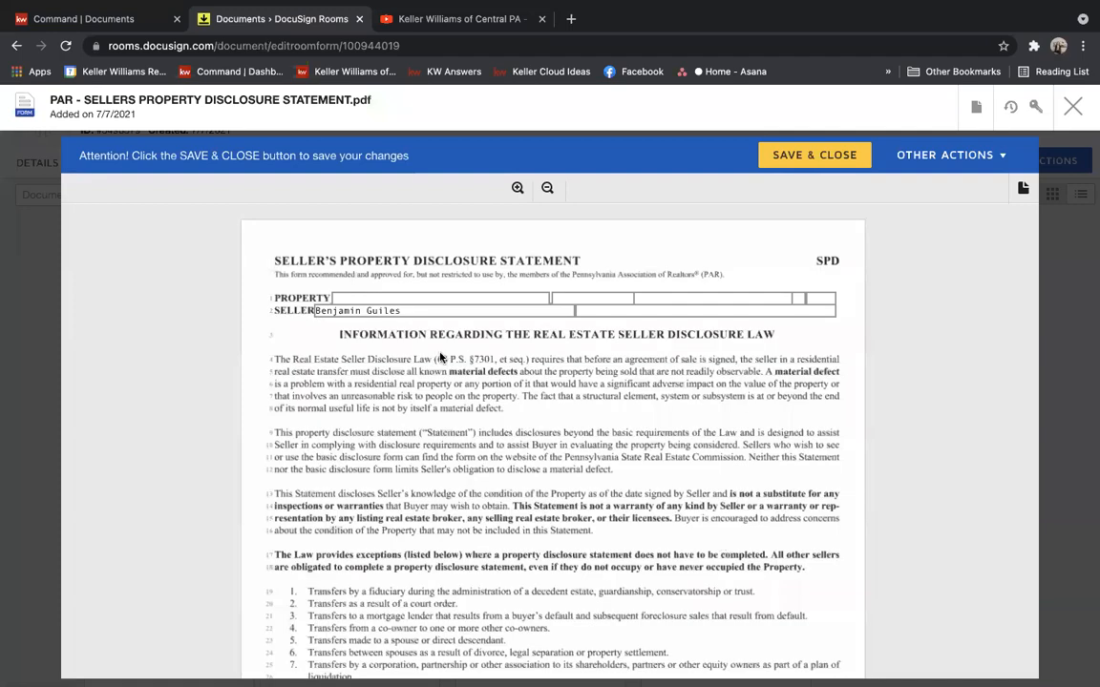
{"action": "left_click", "coordinate": [342, 297]}
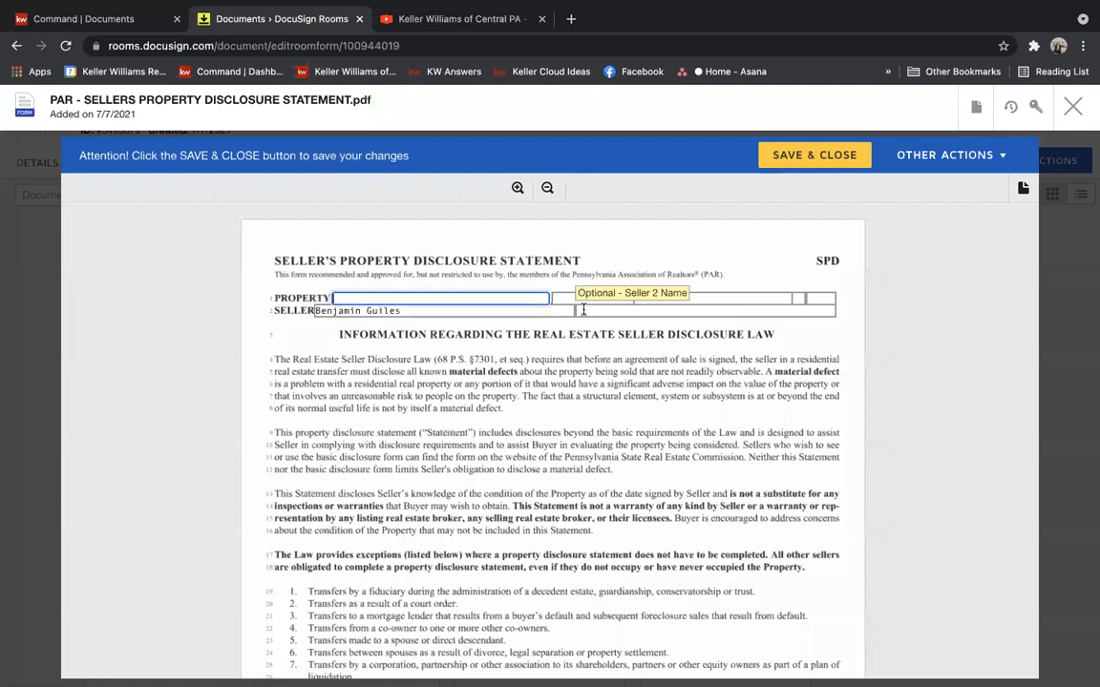
{"action": "left_click", "coordinate": [515, 388]}
{"action": "scroll", "coordinate": [514, 389], "scroll_direction": "down", "scroll_amount": 1}
{"action": "scroll", "coordinate": [515, 389], "scroll_direction": "down", "scroll_amount": 5}
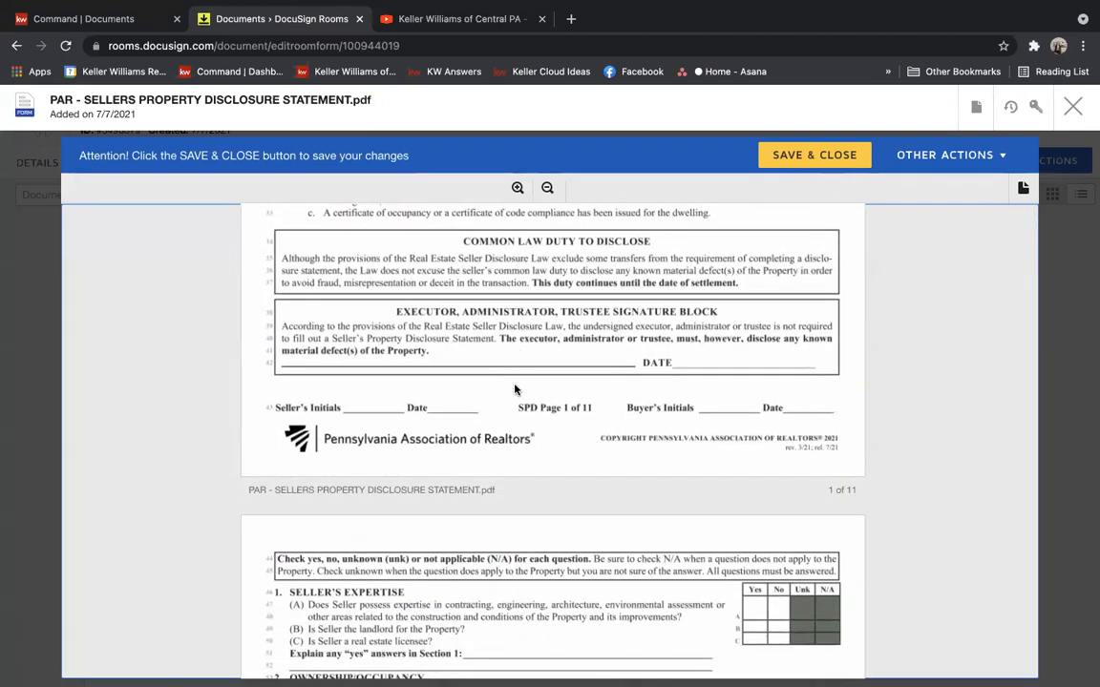
{"action": "scroll", "coordinate": [515, 389], "scroll_direction": "down", "scroll_amount": 3}
{"action": "scroll", "coordinate": [514, 388], "scroll_direction": "down", "scroll_amount": 2}
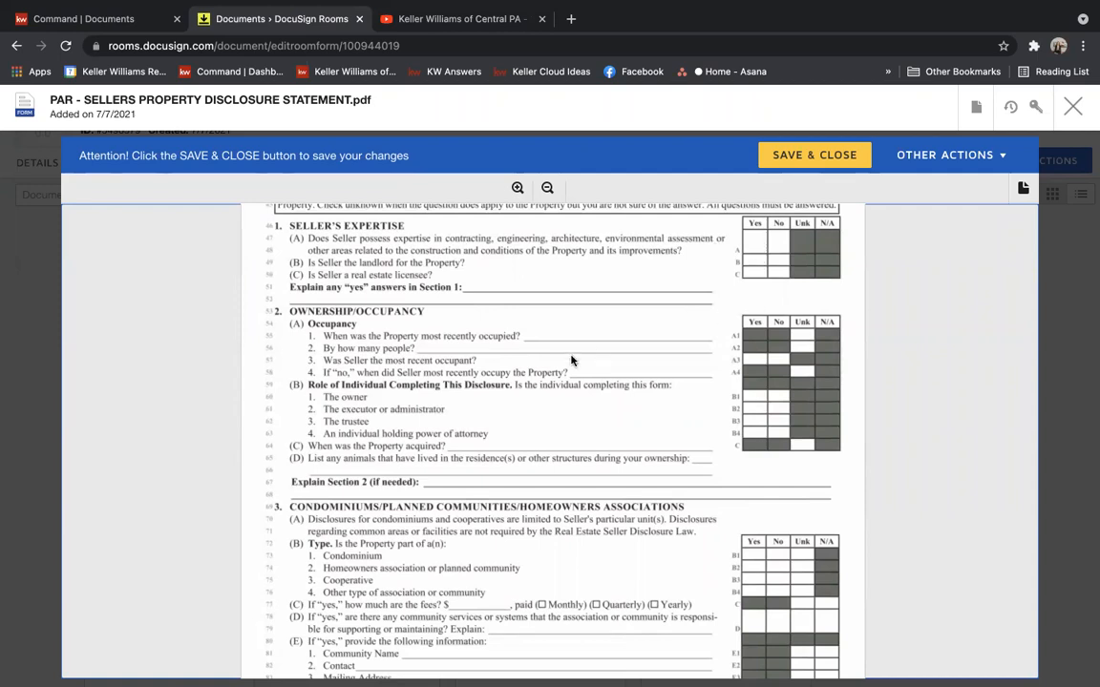
{"action": "scroll", "coordinate": [571, 360], "scroll_direction": "down", "scroll_amount": 2}
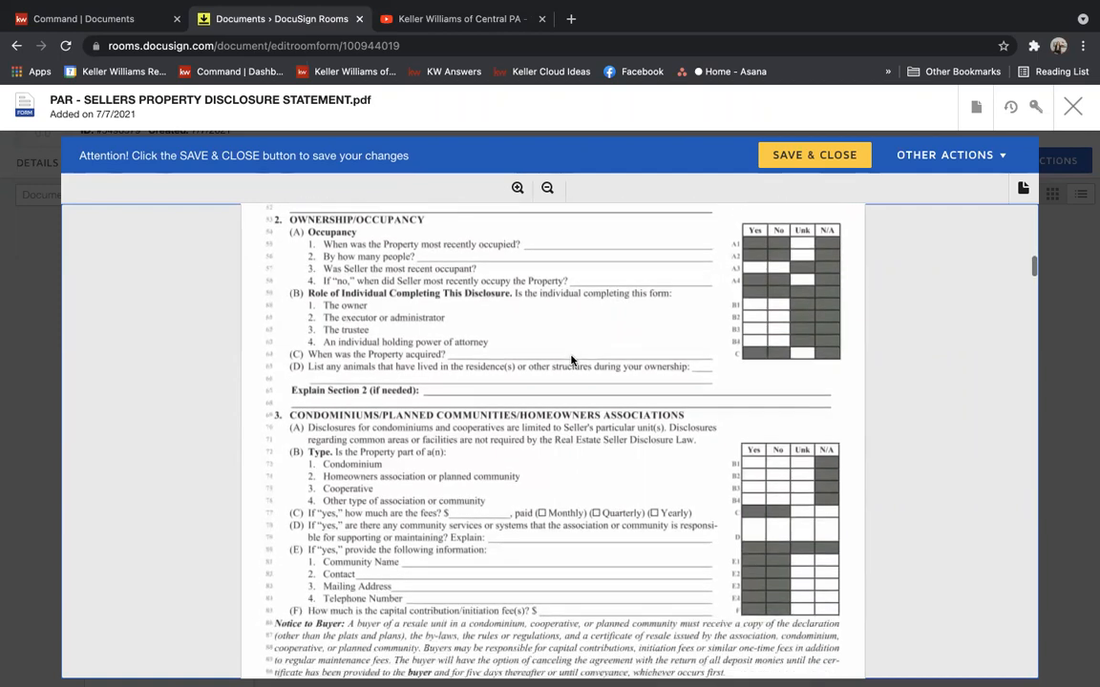
{"action": "scroll", "coordinate": [571, 359], "scroll_direction": "down", "scroll_amount": 1}
{"action": "scroll", "coordinate": [571, 360], "scroll_direction": "up", "scroll_amount": 1}
{"action": "scroll", "coordinate": [606, 470], "scroll_direction": "down", "scroll_amount": 1}
{"action": "scroll", "coordinate": [605, 469], "scroll_direction": "down", "scroll_amount": 3}
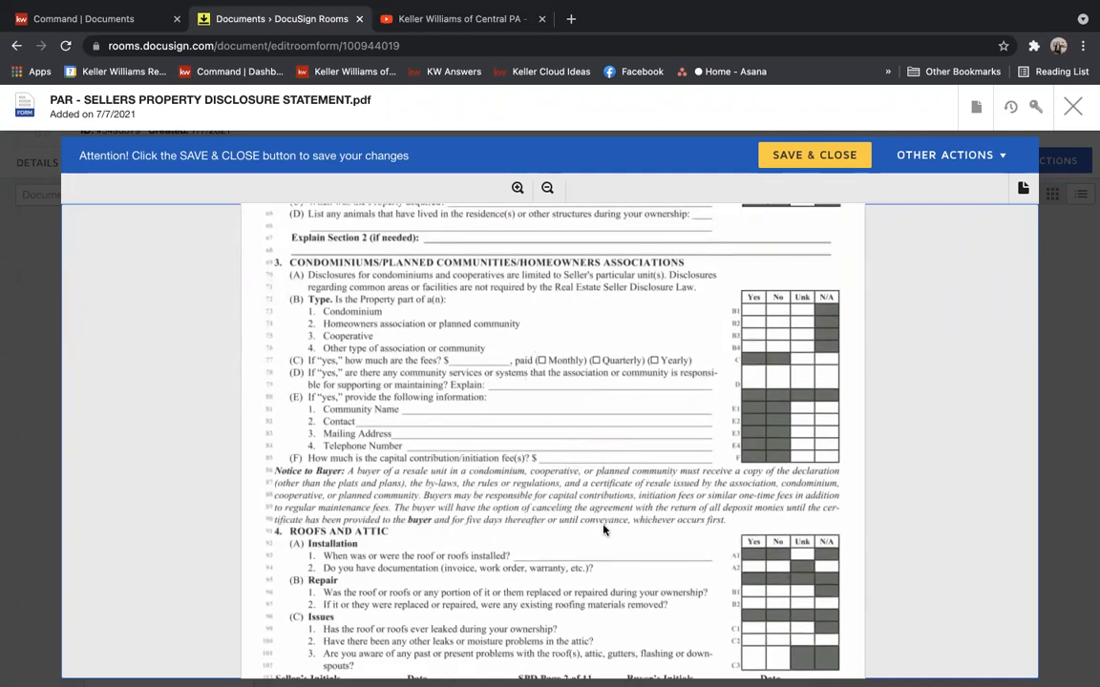
- Review the remaining disclosure sections through the seller and buyer signature lines on page 11, and save and close the form
{"action": "scroll", "coordinate": [602, 528], "scroll_direction": "down", "scroll_amount": 9}
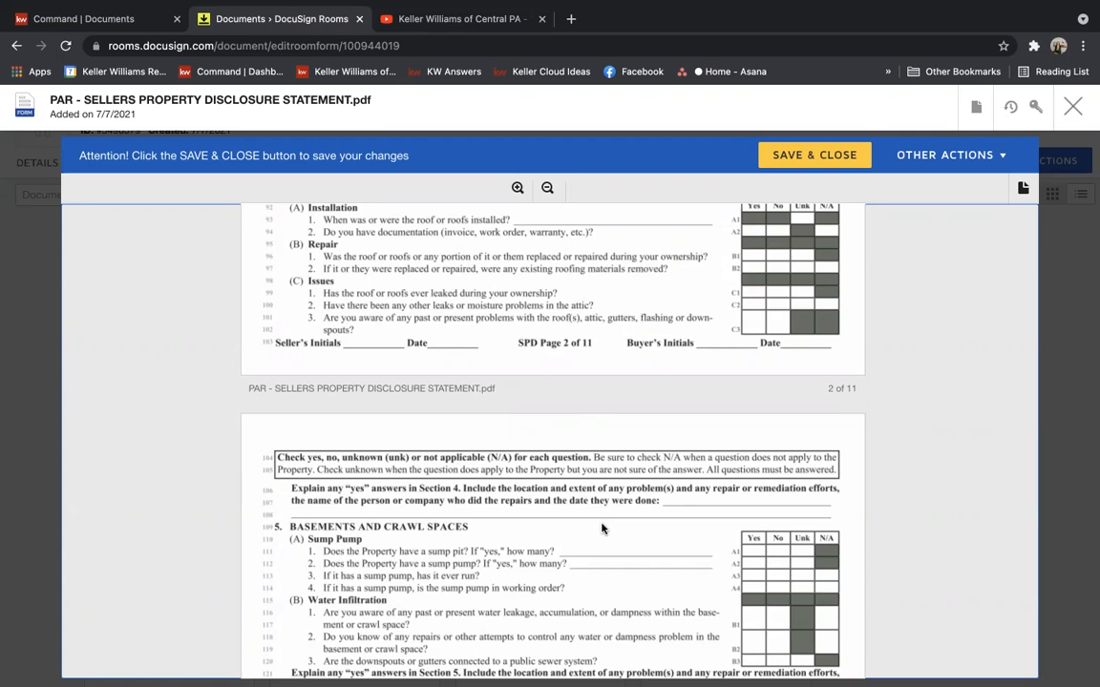
{"action": "scroll", "coordinate": [601, 528], "scroll_direction": "down", "scroll_amount": 5}
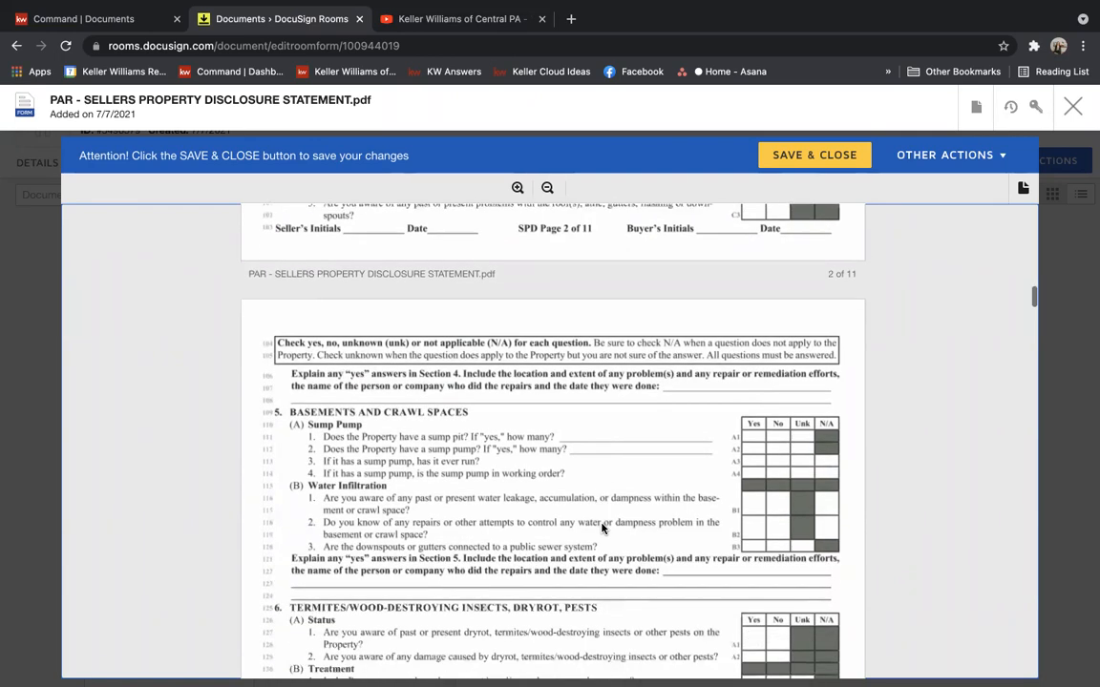
{"action": "scroll", "coordinate": [602, 528], "scroll_direction": "down", "scroll_amount": 4}
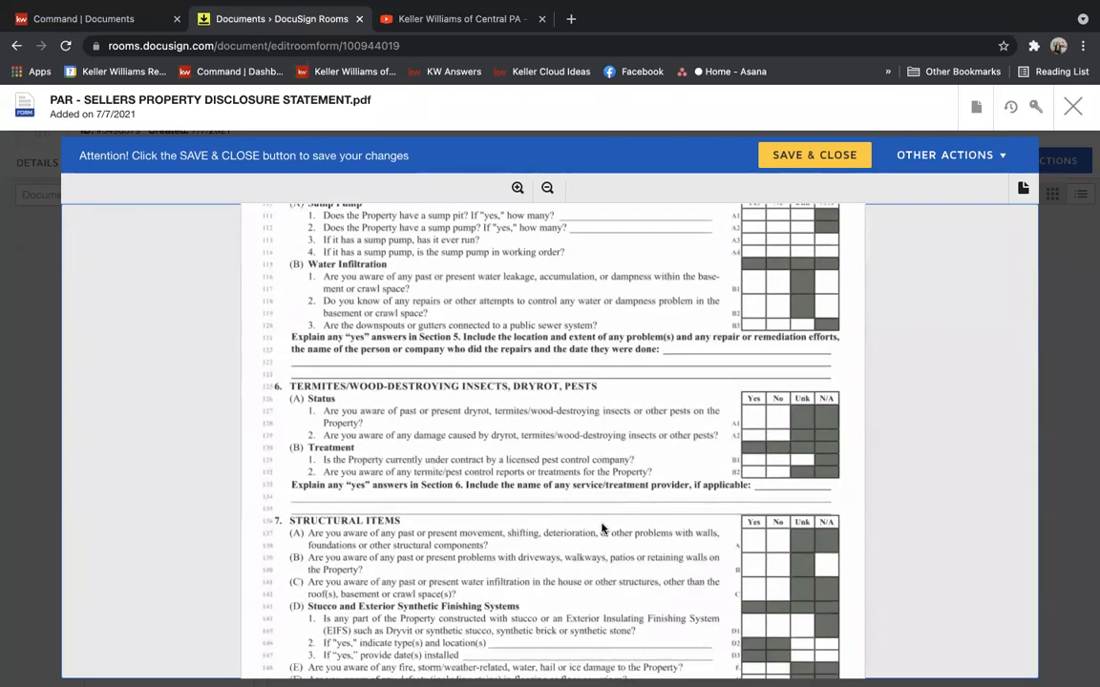
{"action": "scroll", "coordinate": [602, 527], "scroll_direction": "down", "scroll_amount": 5}
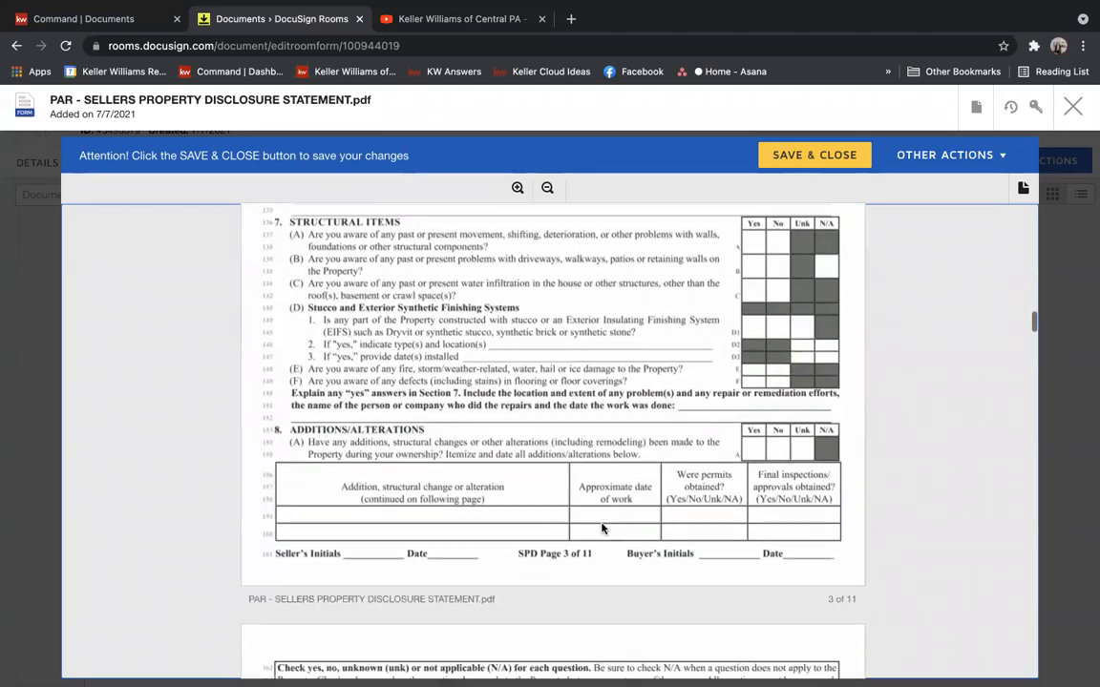
{"action": "scroll", "coordinate": [602, 528], "scroll_direction": "down", "scroll_amount": 13}
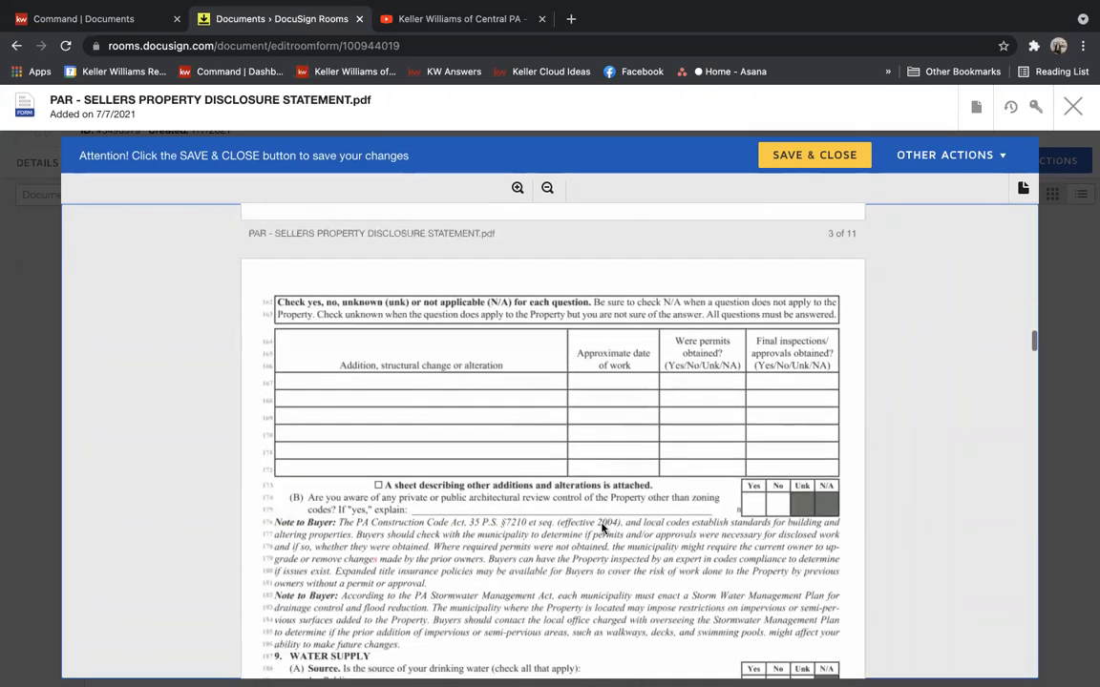
{"action": "scroll", "coordinate": [601, 528], "scroll_direction": "down", "scroll_amount": 2}
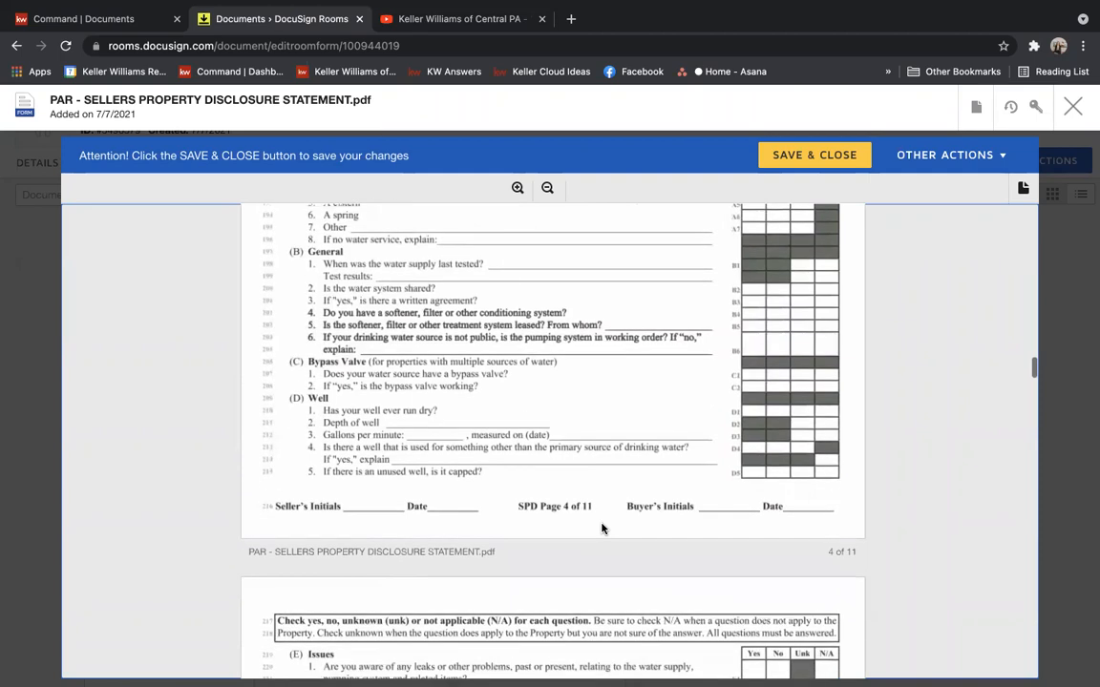
{"action": "scroll", "coordinate": [601, 528], "scroll_direction": "down", "scroll_amount": 11}
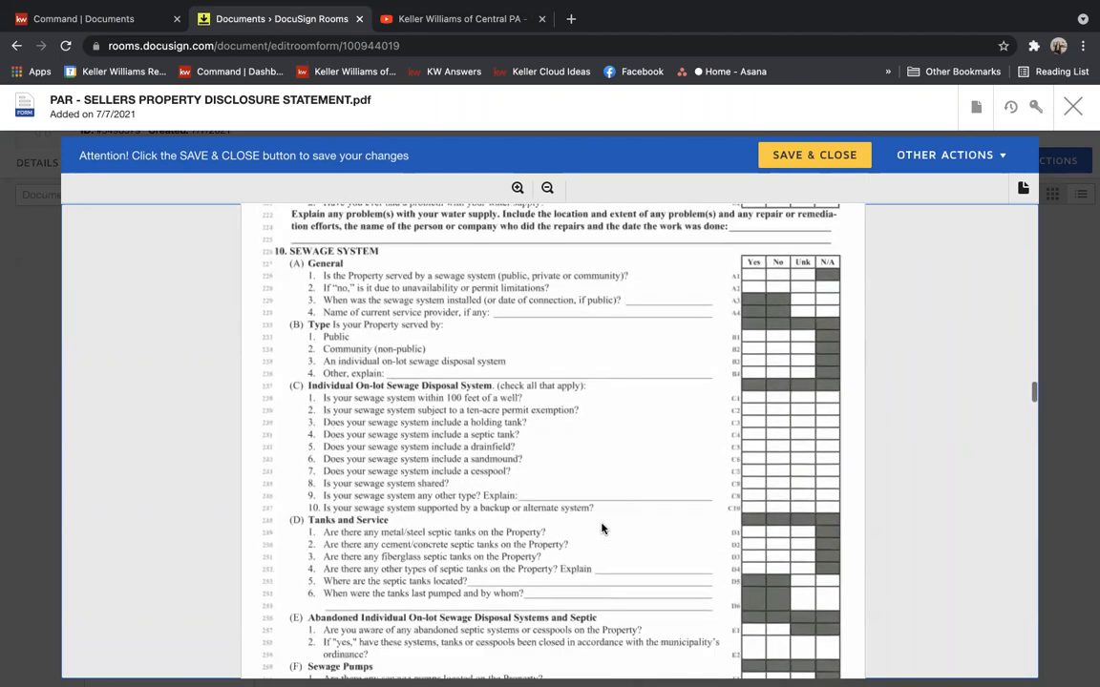
{"action": "scroll", "coordinate": [601, 528], "scroll_direction": "down", "scroll_amount": 9}
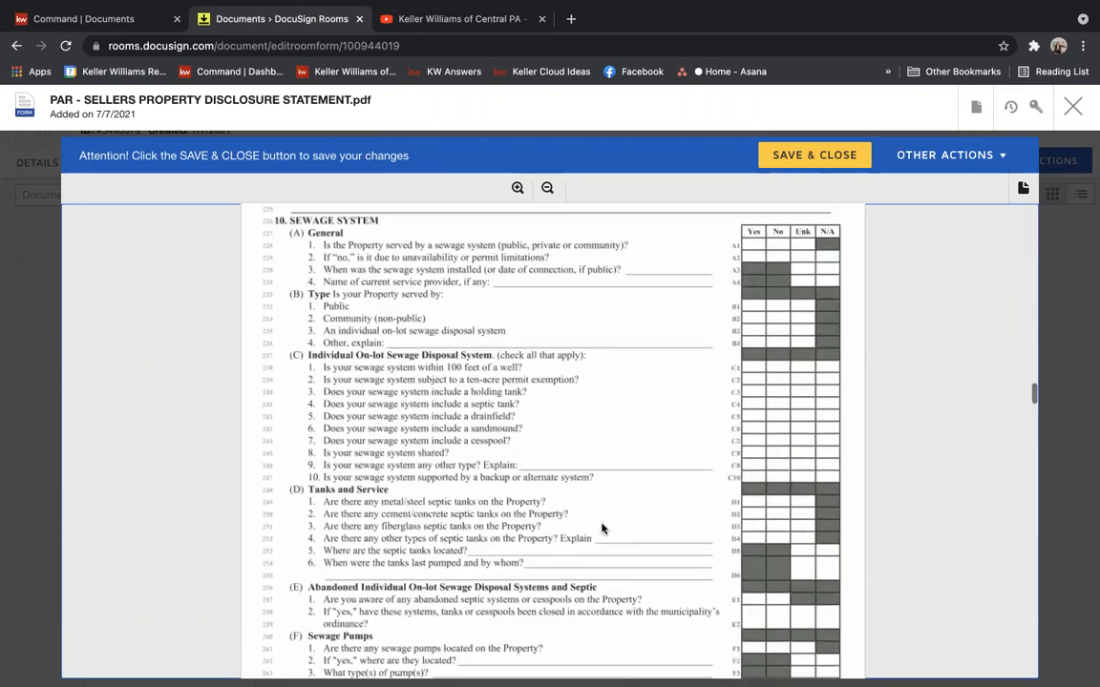
{"action": "scroll", "coordinate": [601, 528], "scroll_direction": "down", "scroll_amount": 4}
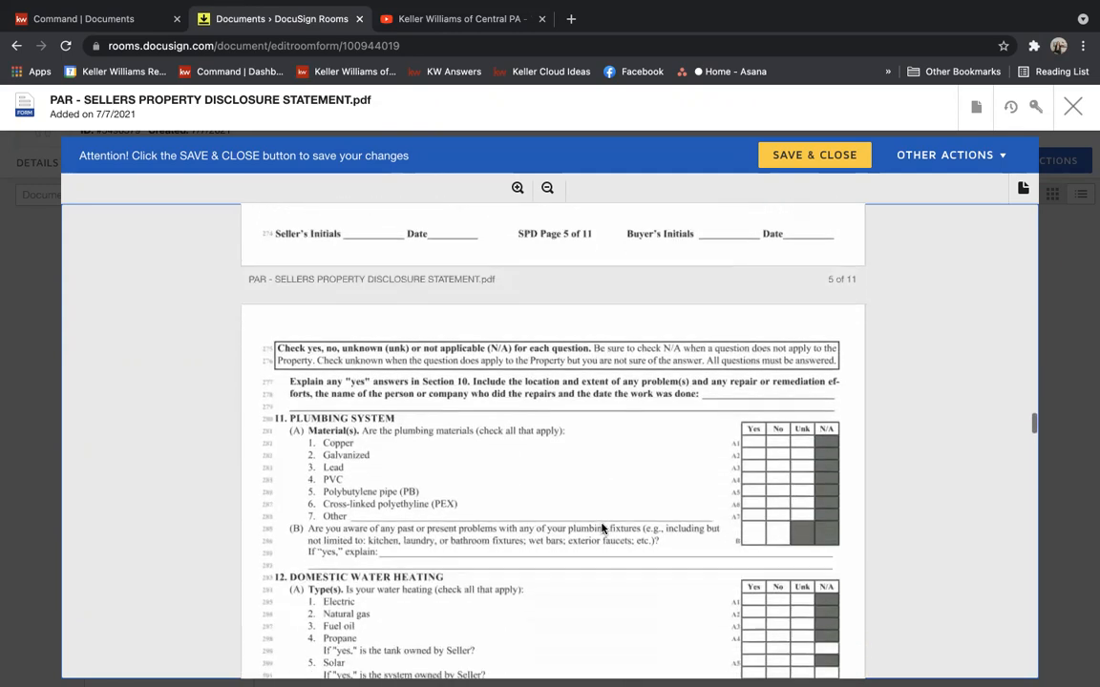
{"action": "scroll", "coordinate": [601, 528], "scroll_direction": "down", "scroll_amount": 4}
{"action": "scroll", "coordinate": [602, 528], "scroll_direction": "down", "scroll_amount": 8}
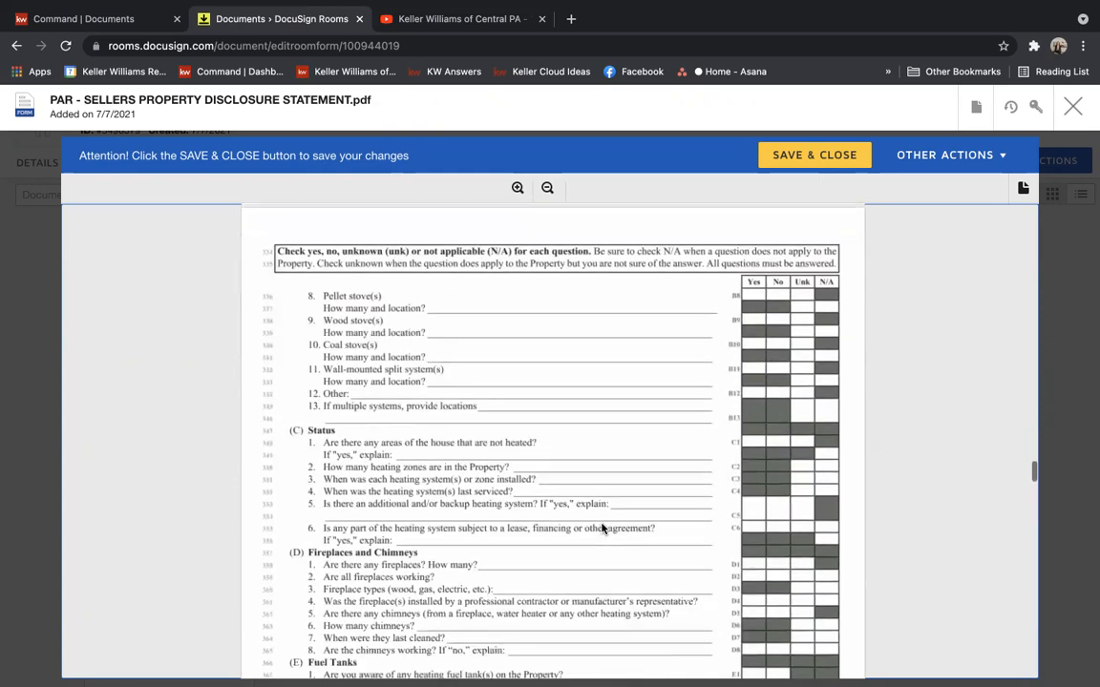
{"action": "scroll", "coordinate": [601, 528], "scroll_direction": "down", "scroll_amount": 4}
{"action": "scroll", "coordinate": [601, 528], "scroll_direction": "down", "scroll_amount": 15}
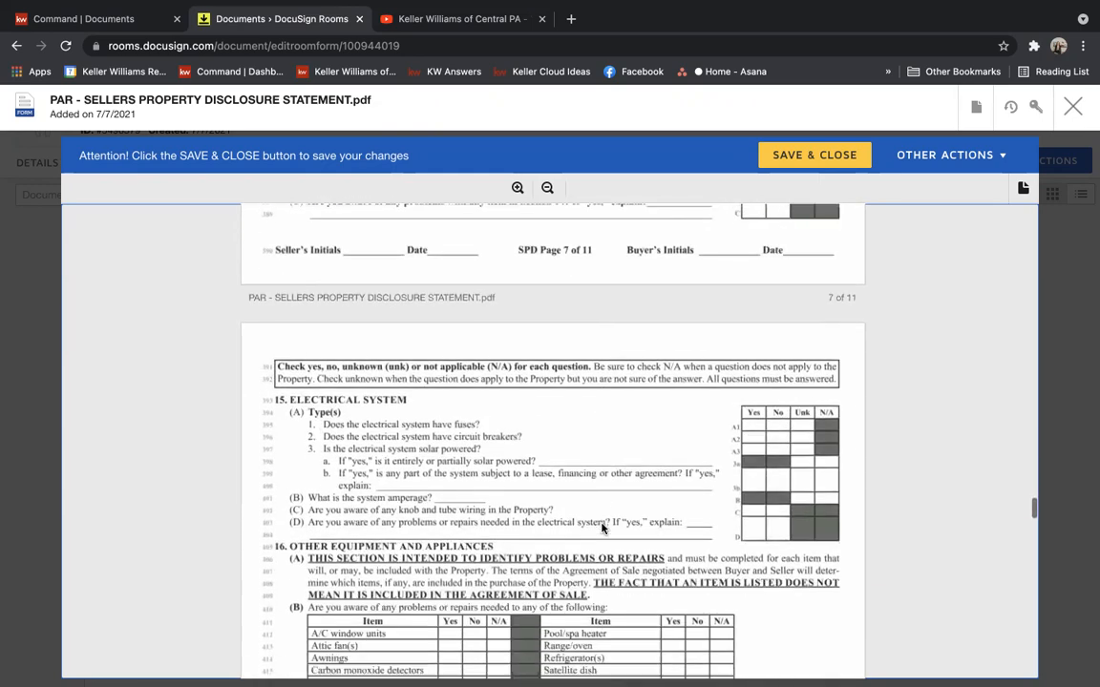
{"action": "scroll", "coordinate": [601, 527], "scroll_direction": "down", "scroll_amount": 15}
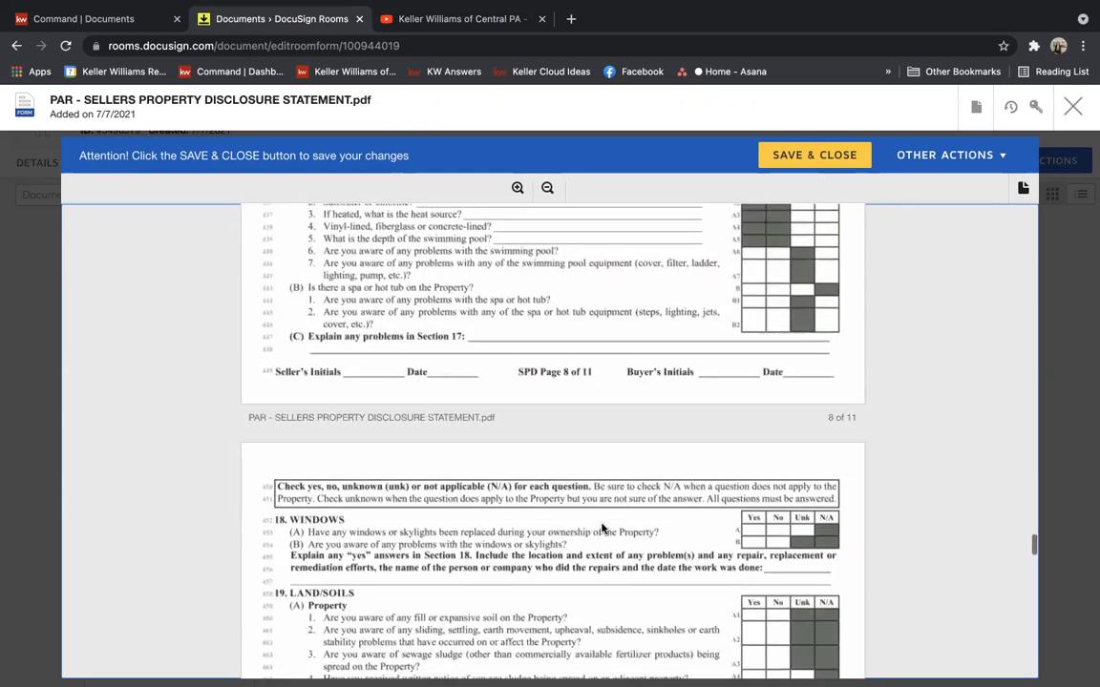
{"action": "scroll", "coordinate": [601, 528], "scroll_direction": "down", "scroll_amount": 15}
{"action": "scroll", "coordinate": [601, 528], "scroll_direction": "down", "scroll_amount": 15}
{"action": "scroll", "coordinate": [601, 528], "scroll_direction": "down", "scroll_amount": 2}
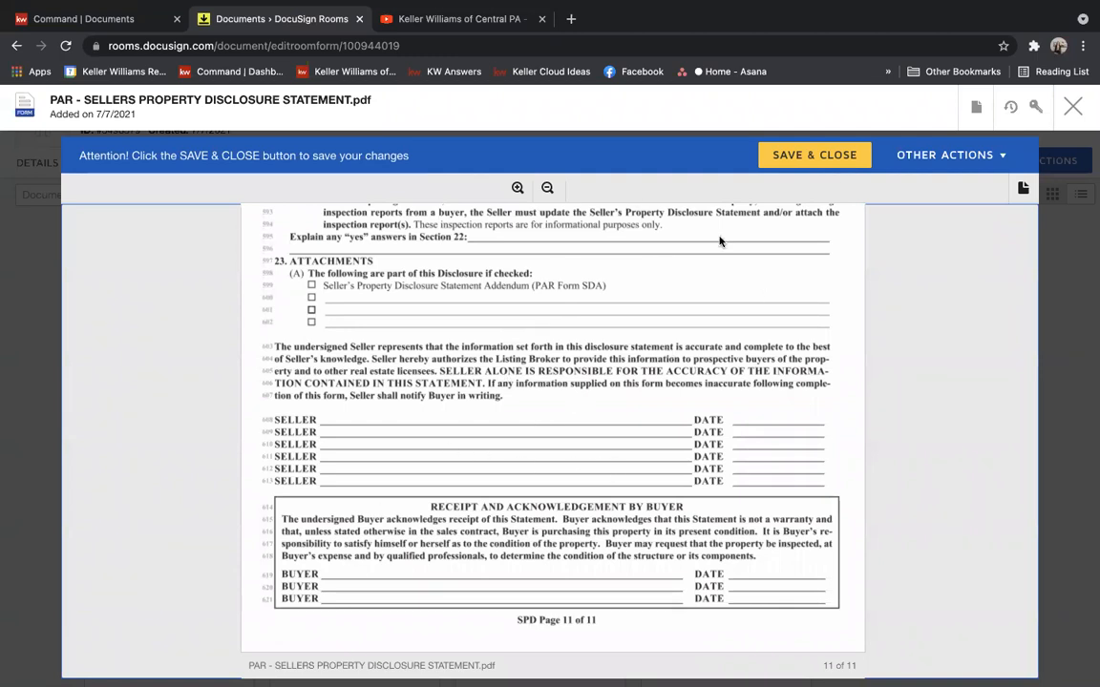
{"action": "left_click", "coordinate": [822, 157]}
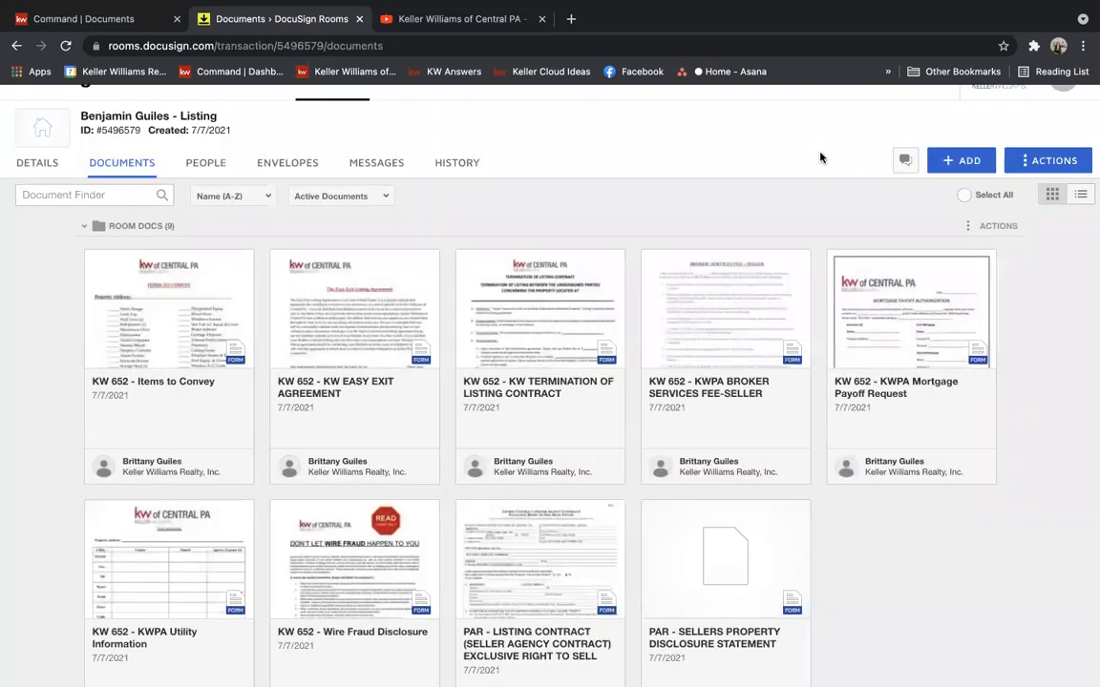
- Check the recipients and signing status of the room's existing "Please DocuSign" envelope and close its details
{"action": "left_click", "coordinate": [290, 162]}
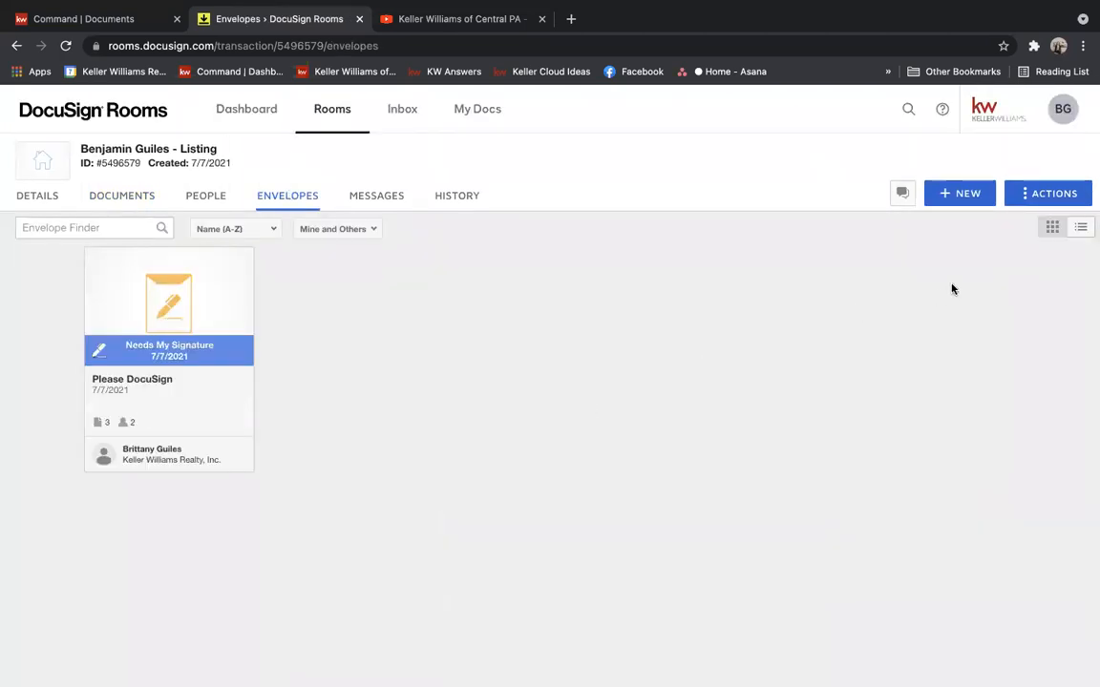
{"action": "left_click", "coordinate": [176, 341]}
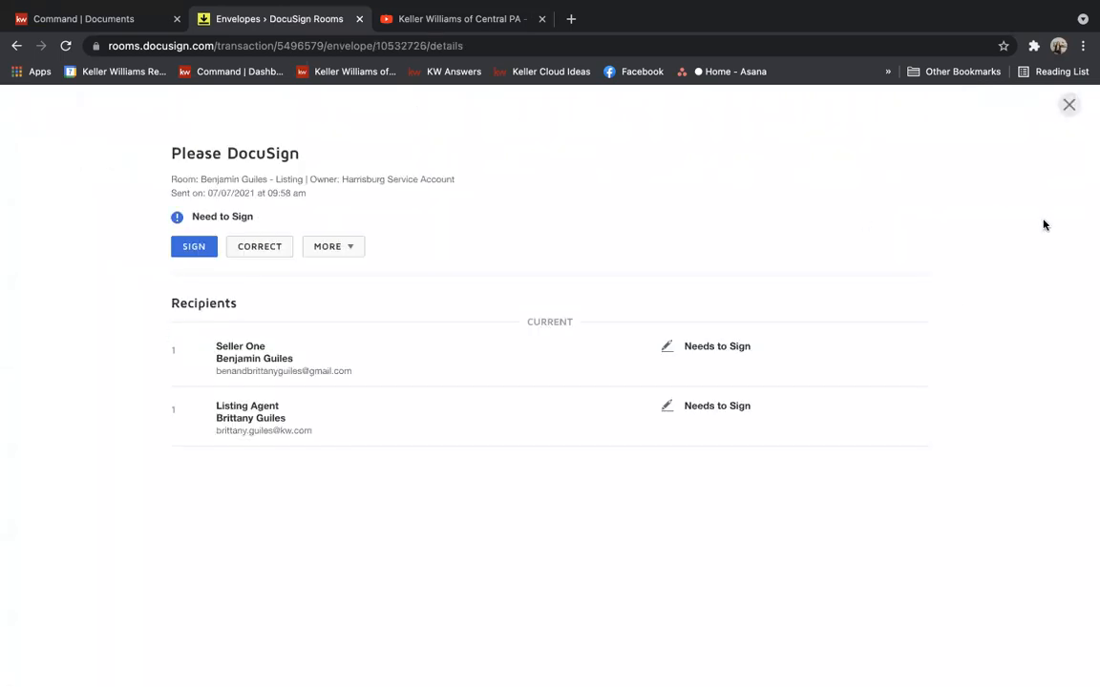
{"action": "left_click", "coordinate": [1068, 106]}
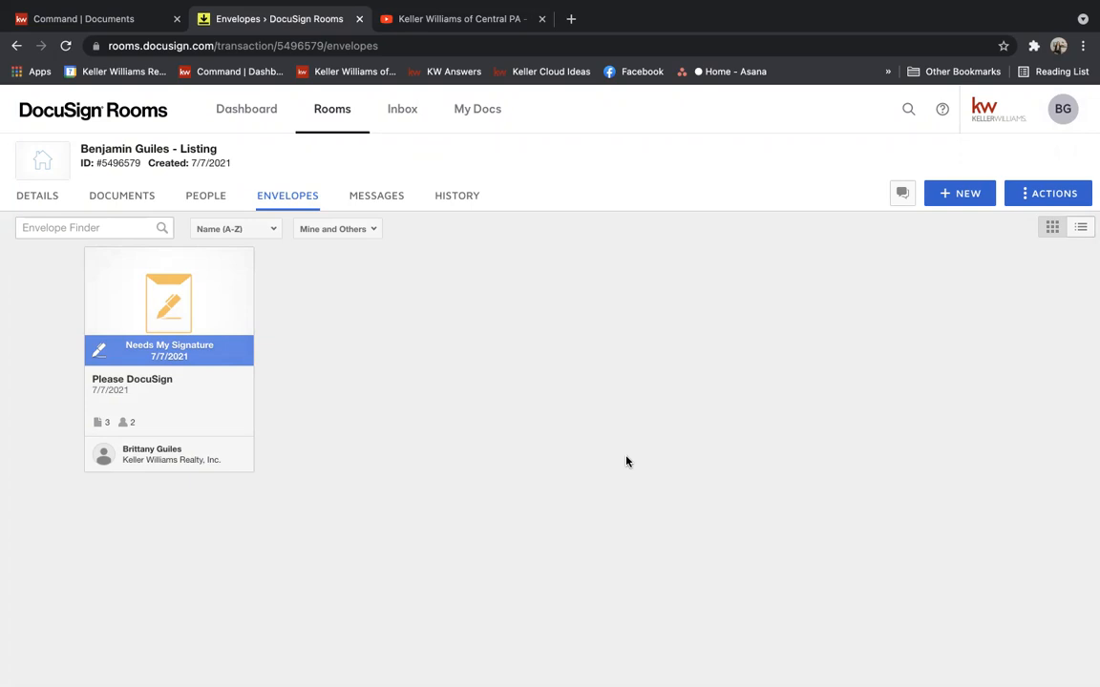
- Create a new envelope and add PAR - SELLERS PROPERTY DISCLOSURE STATEMENT.pdf from the room documents, searching for "seller"
{"action": "left_click", "coordinate": [963, 204]}
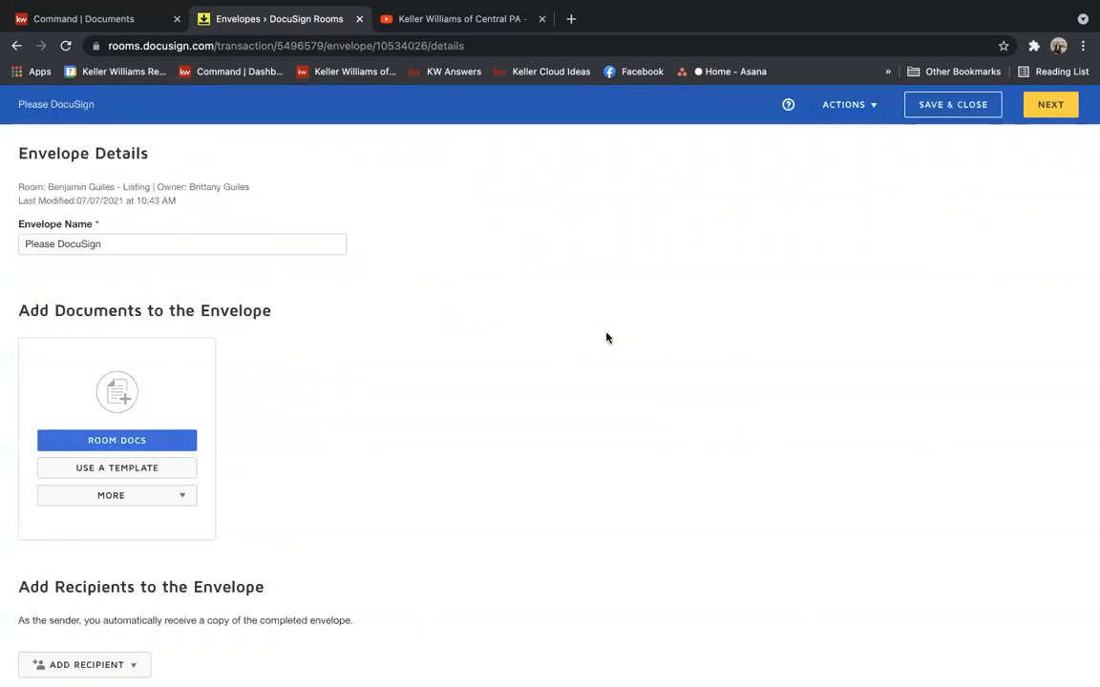
{"action": "left_click", "coordinate": [128, 438]}
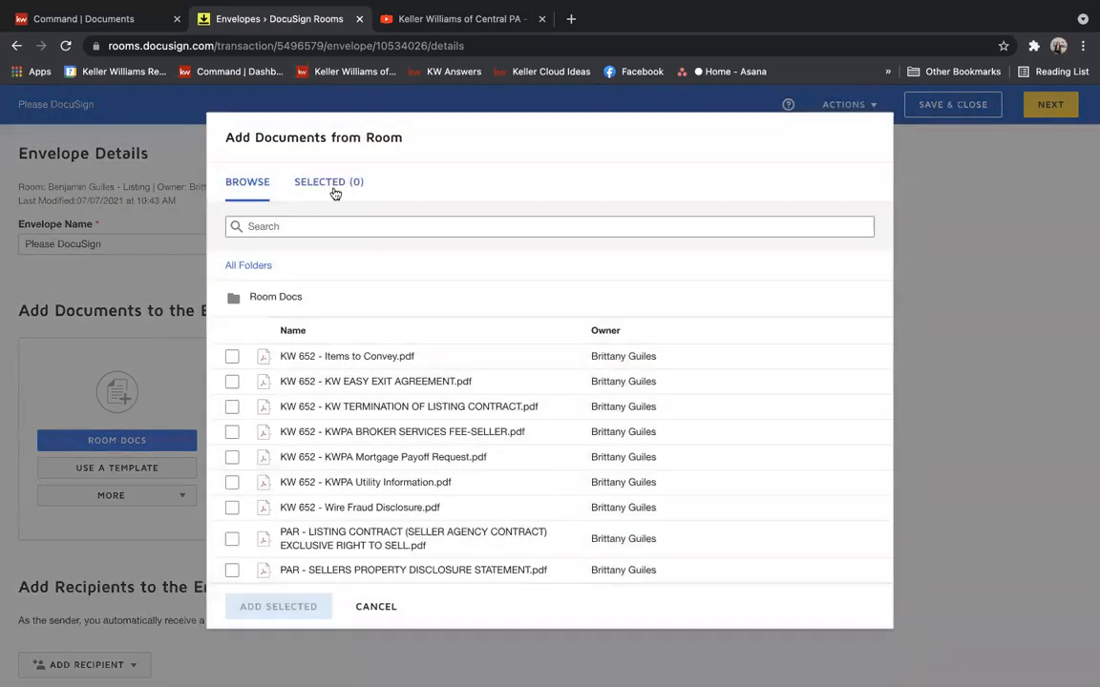
{"action": "left_click", "coordinate": [291, 226]}
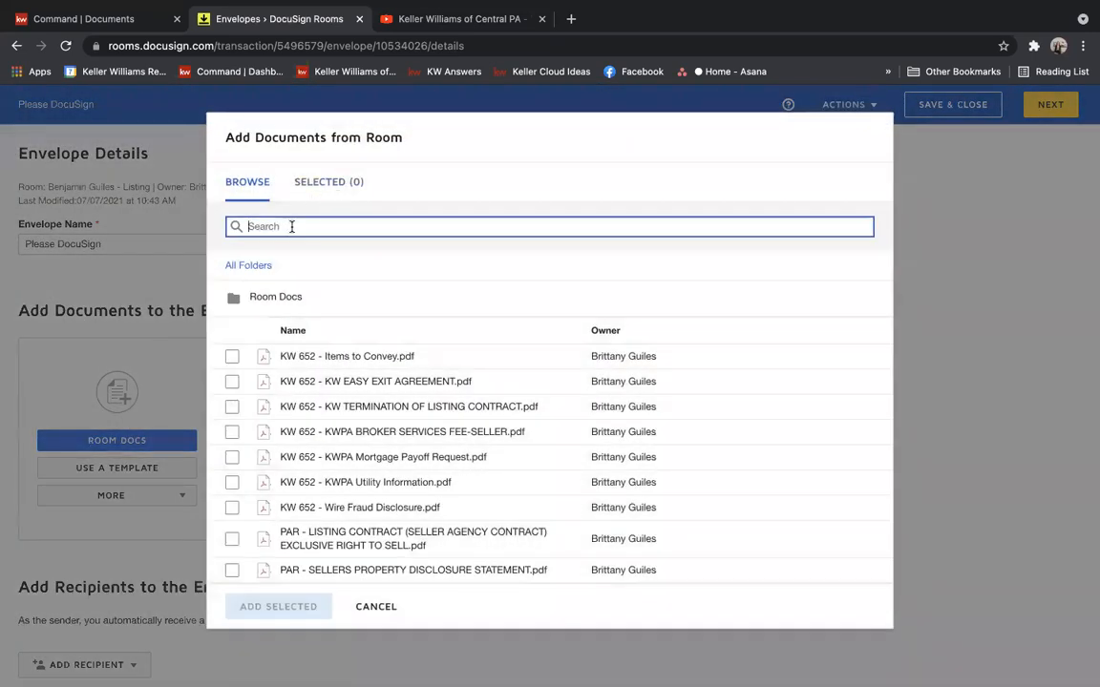
{"action": "type", "text": "seller"}
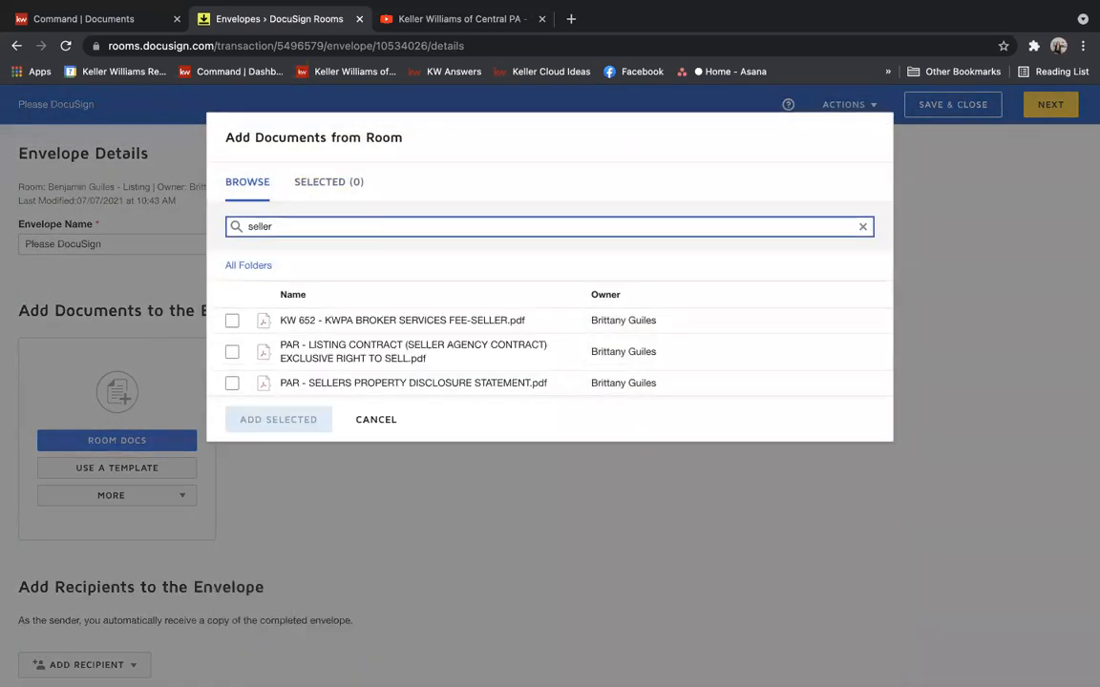
{"action": "left_click", "coordinate": [232, 383]}
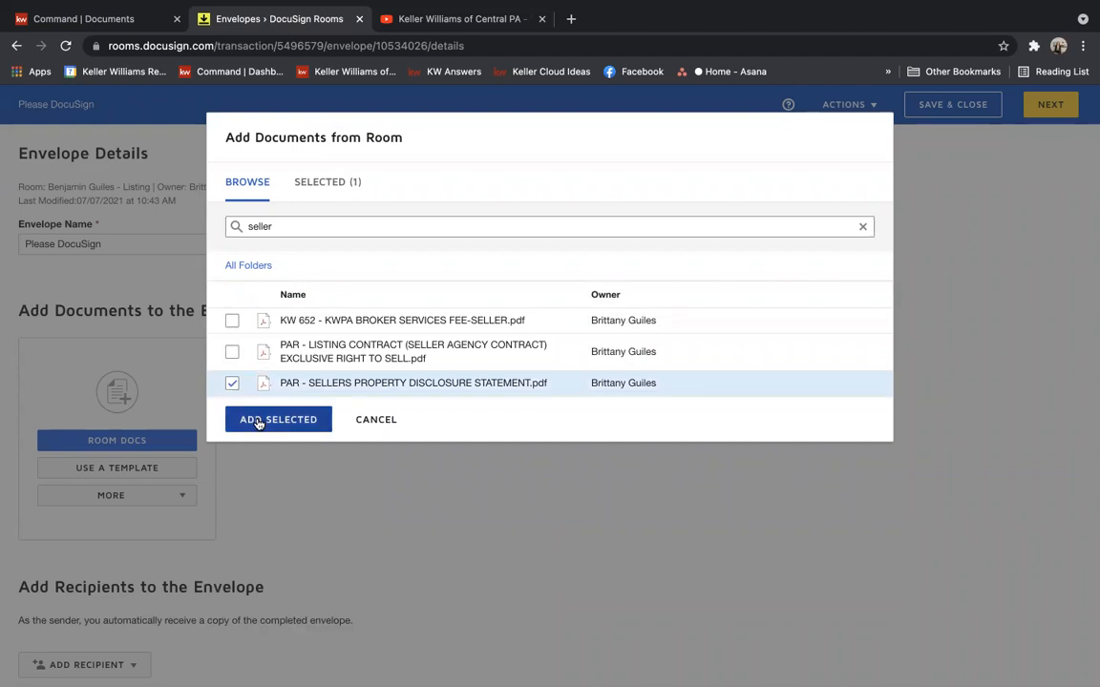
{"action": "left_click", "coordinate": [255, 420]}
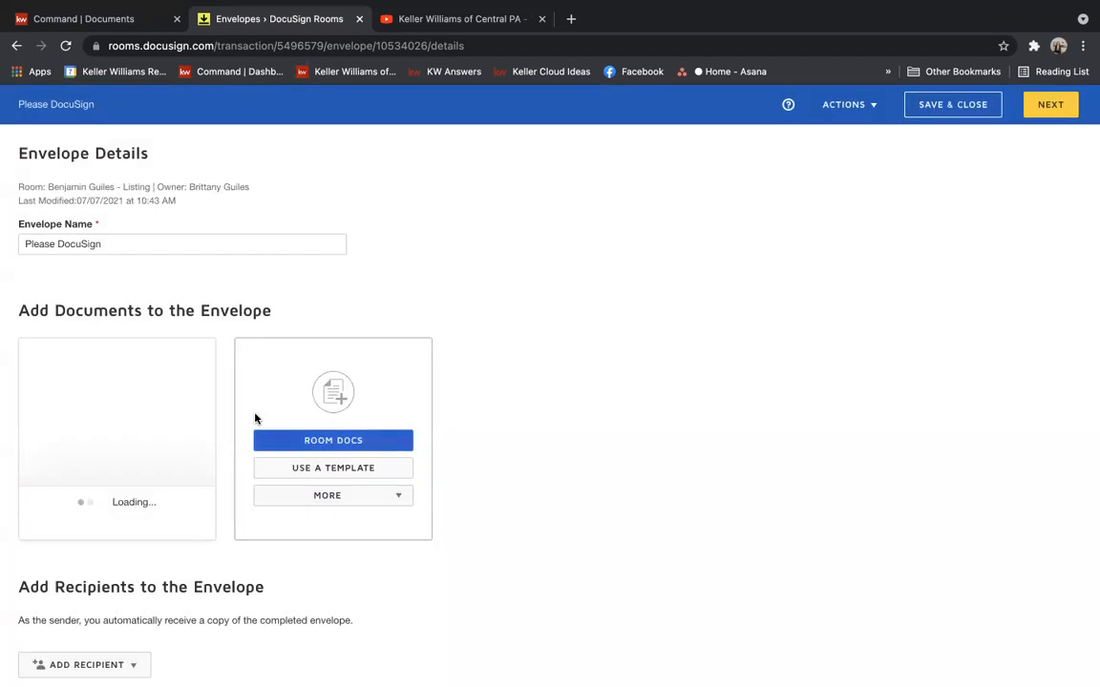
- Start adding a recipient to the envelope from its pre-tagged roles and select the Seller One role
{"action": "scroll", "coordinate": [553, 436], "scroll_direction": "down", "scroll_amount": 5}
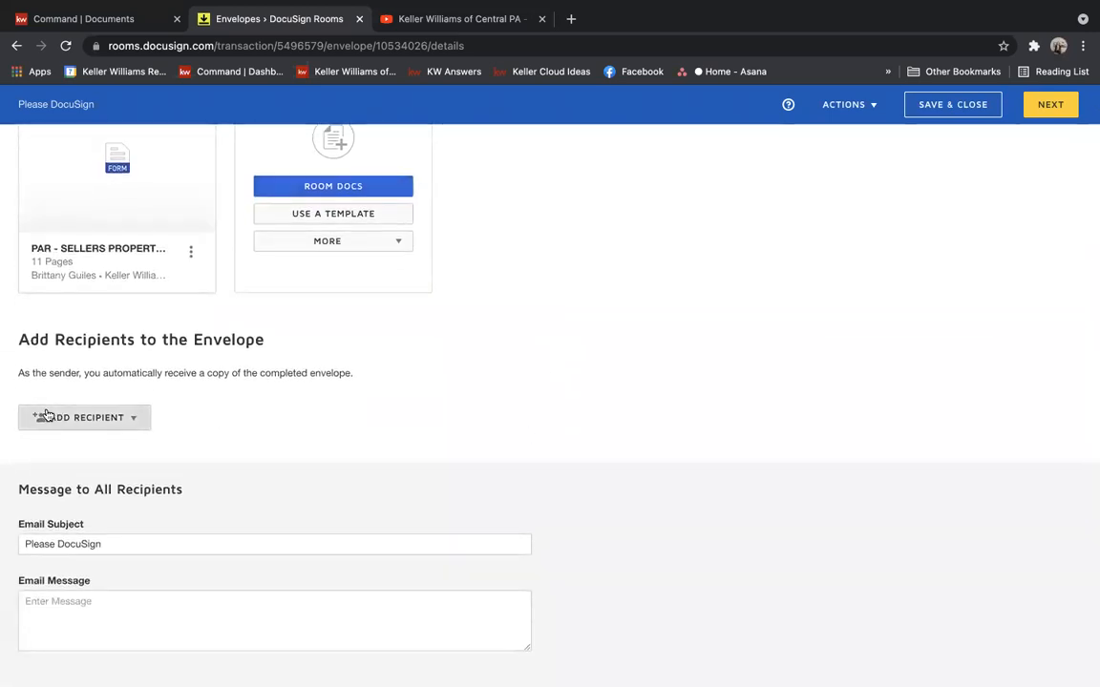
{"action": "left_click", "coordinate": [43, 416]}
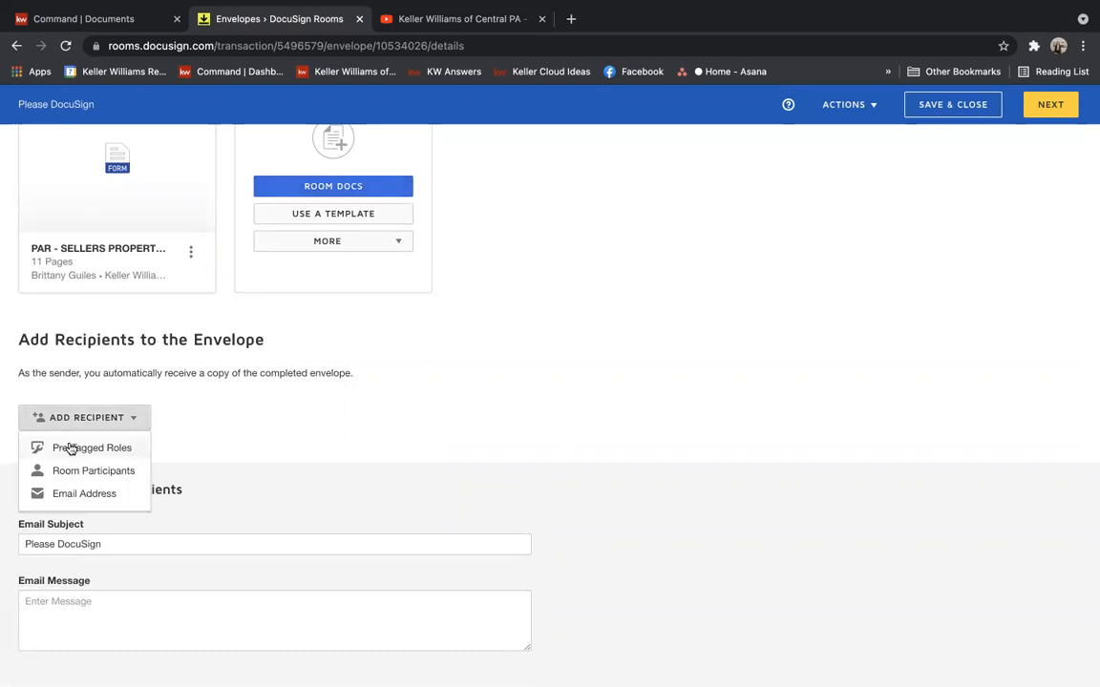
{"action": "left_click", "coordinate": [70, 449]}
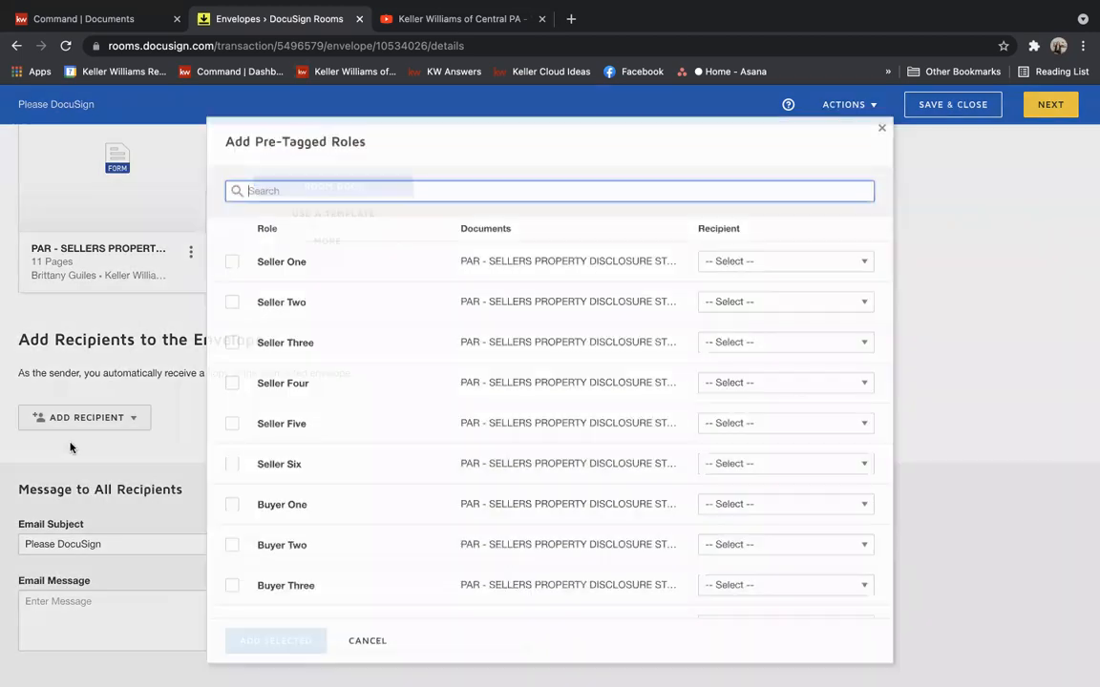
{"action": "left_click", "coordinate": [232, 258]}
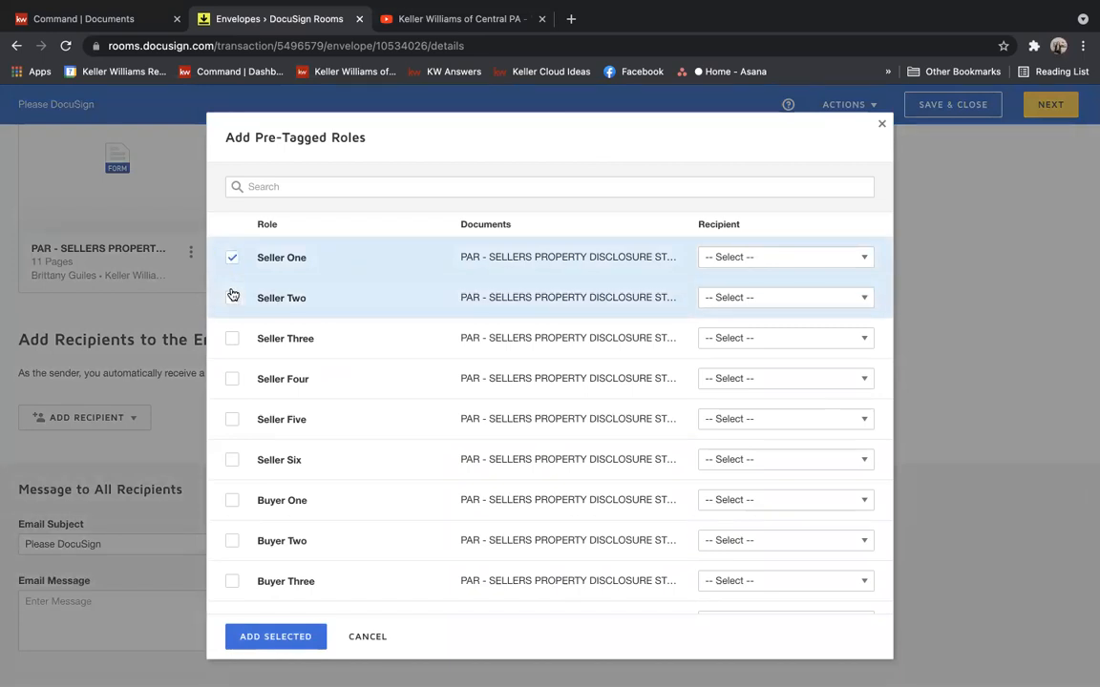
{"action": "left_click", "coordinate": [234, 338]}
{"action": "left_click", "coordinate": [234, 300]}
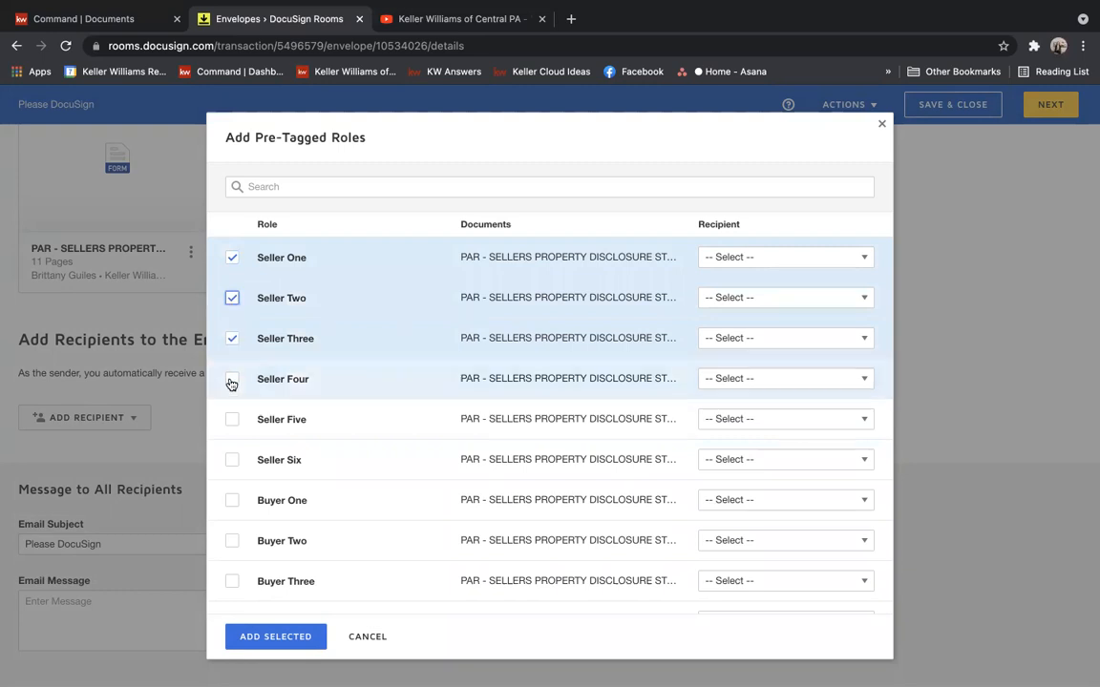
{"action": "left_click", "coordinate": [232, 340]}
{"action": "left_click", "coordinate": [232, 299]}
- Assign the seller as the recipient for Seller One and add the selected role to the envelope
{"action": "left_click", "coordinate": [817, 260]}
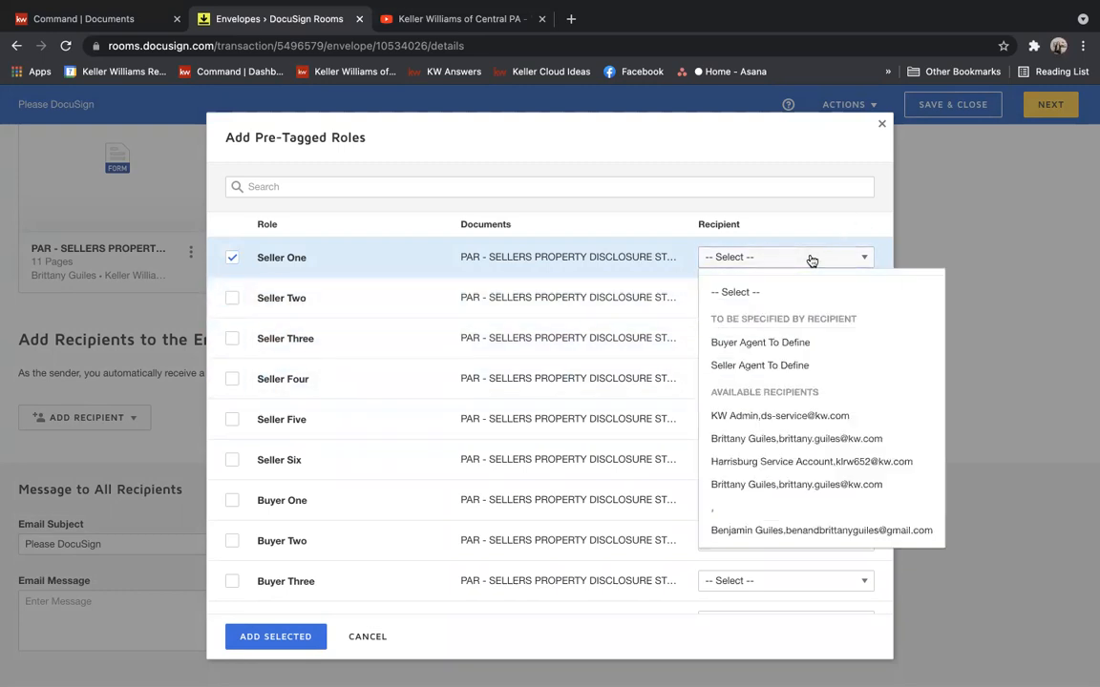
{"action": "left_click", "coordinate": [766, 530]}
{"action": "left_click", "coordinate": [260, 640]}
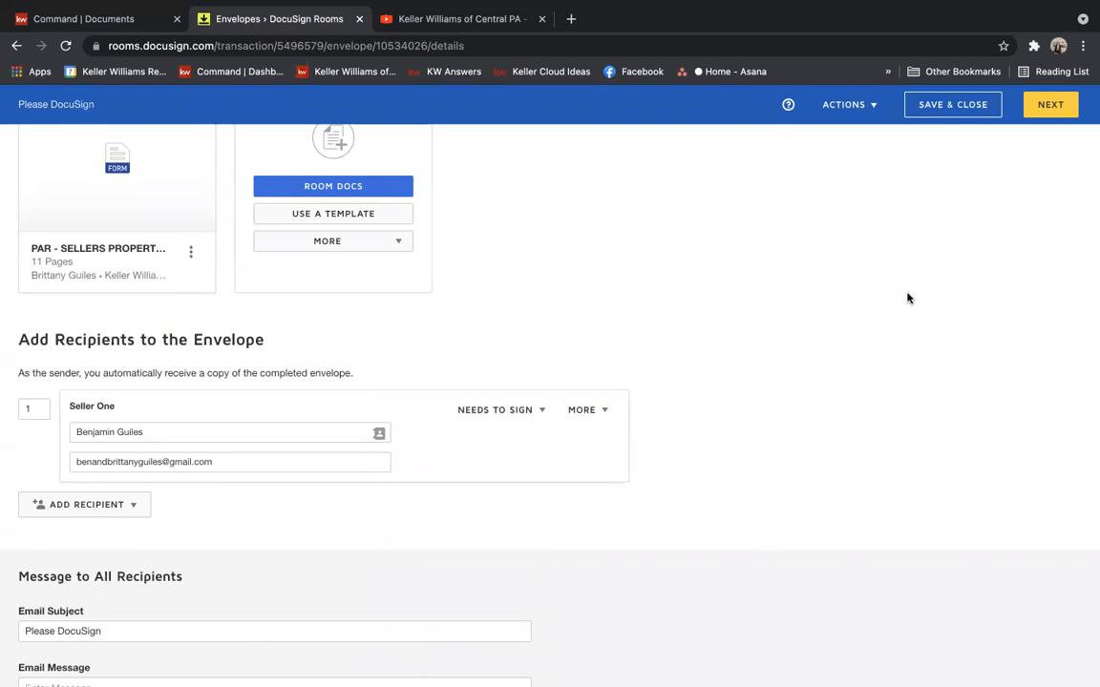
- Continue to the envelope's field preparation, check the seller's fillable fields on page 2, and send the envelope
{"action": "left_click", "coordinate": [1045, 105]}
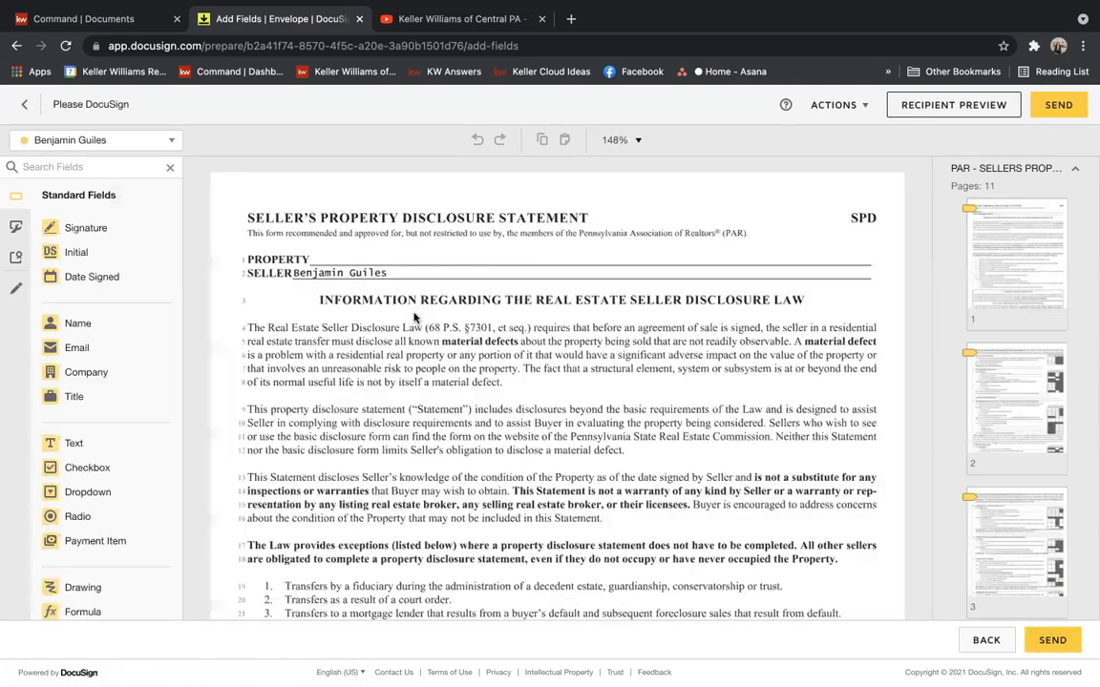
{"action": "left_click", "coordinate": [1019, 413]}
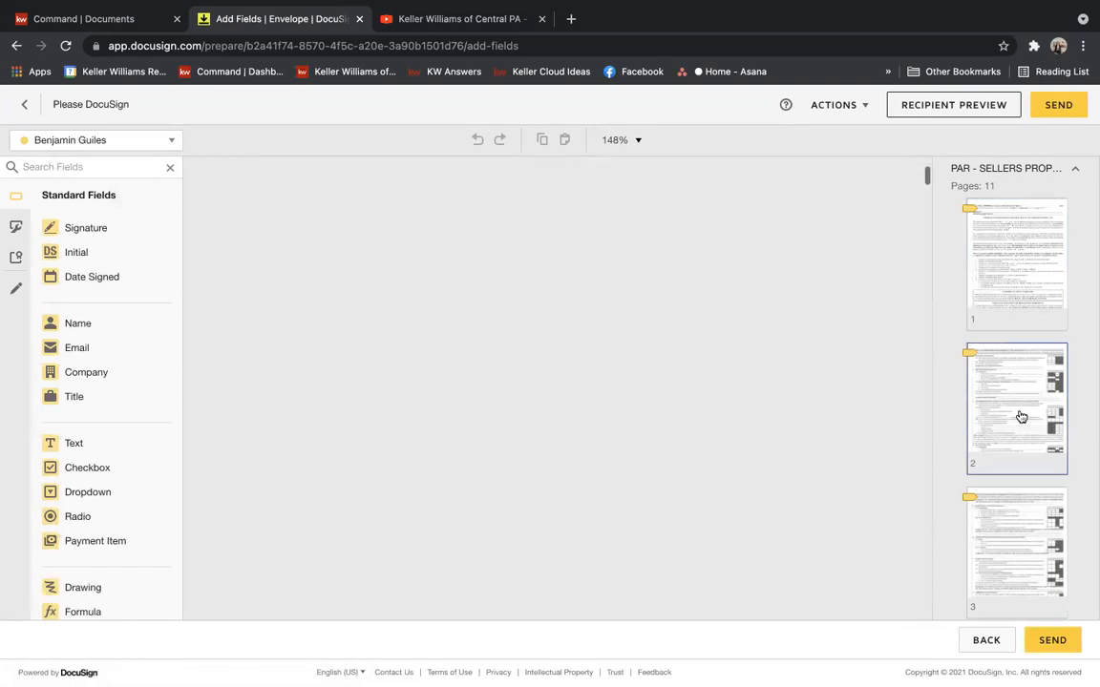
{"action": "scroll", "coordinate": [926, 219], "scroll_direction": "down", "scroll_amount": 3}
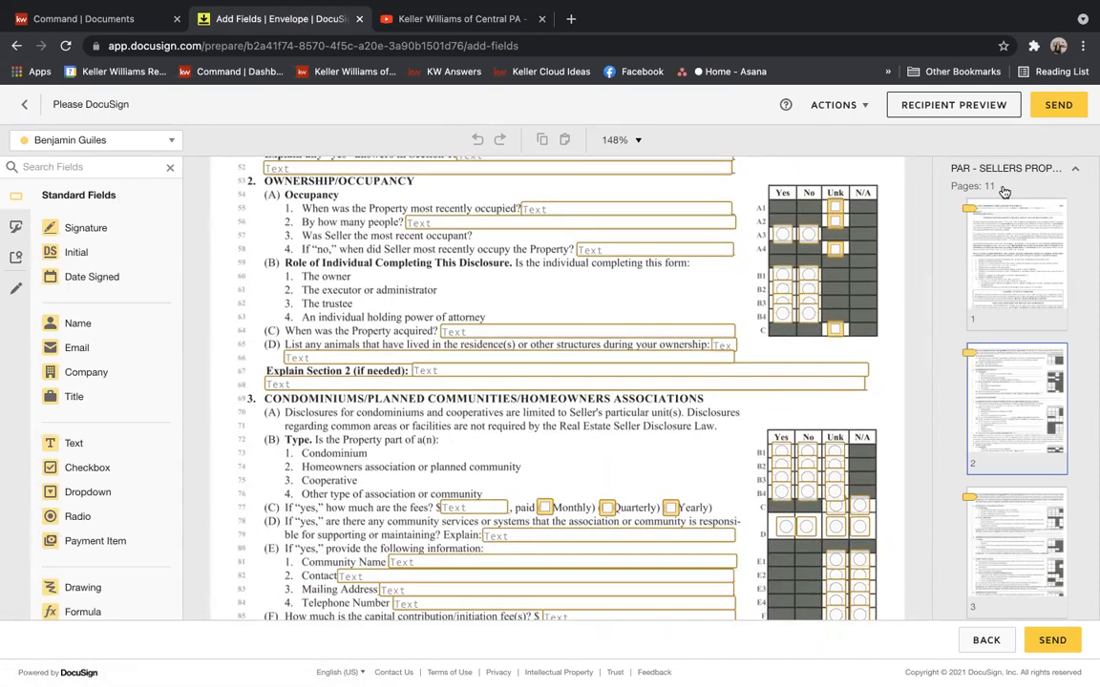
{"action": "left_click", "coordinate": [1063, 105]}
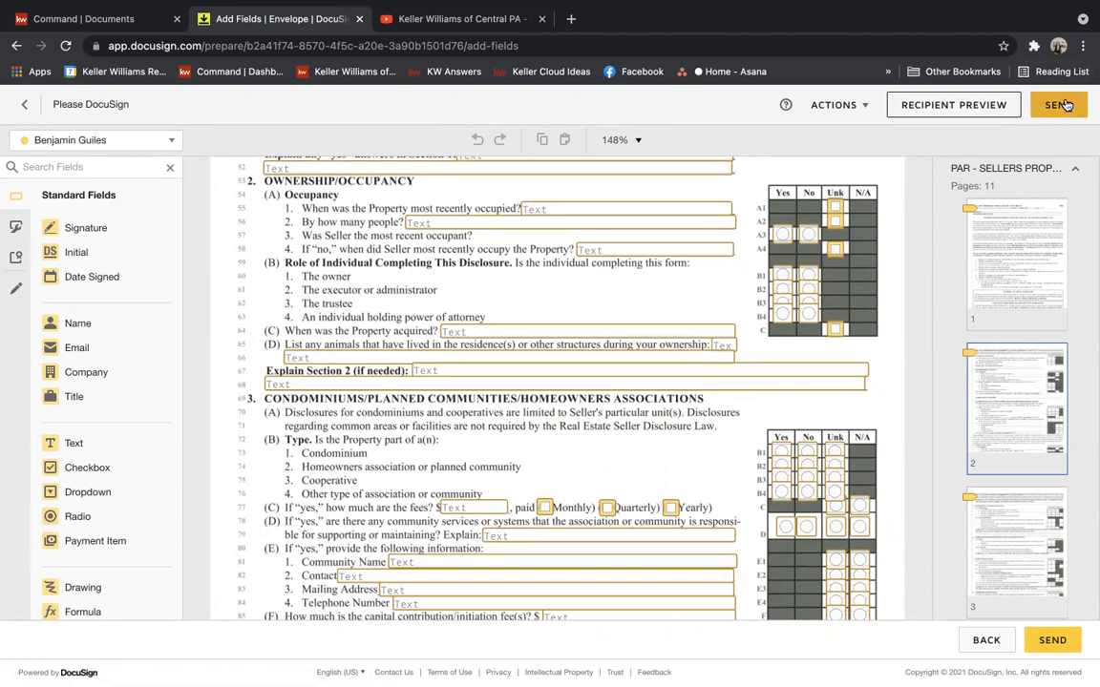